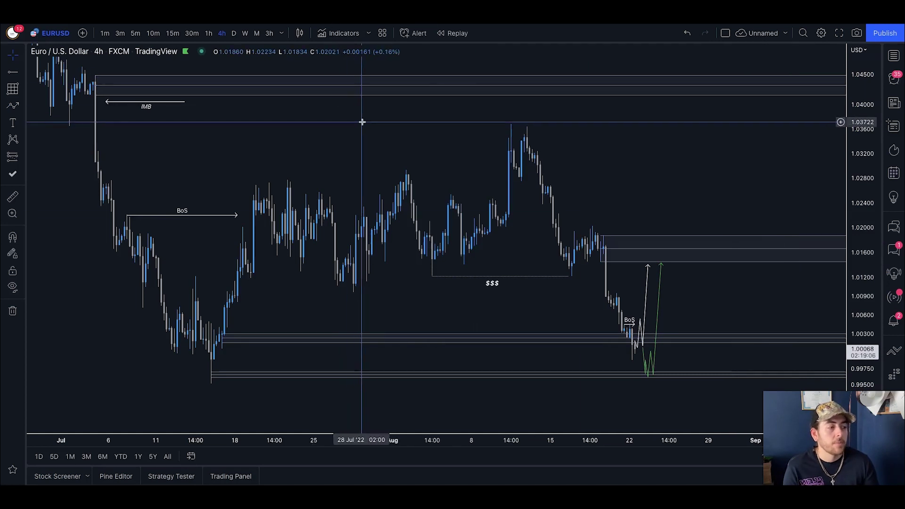
# Examine the EURUSD 4-hour chart's supply and demand zones, the BoS and IMB markers, the $$$ liquidity level and the projected price paths
pyautogui.moveTo(362, 121); pyautogui.dragTo(343, 120)
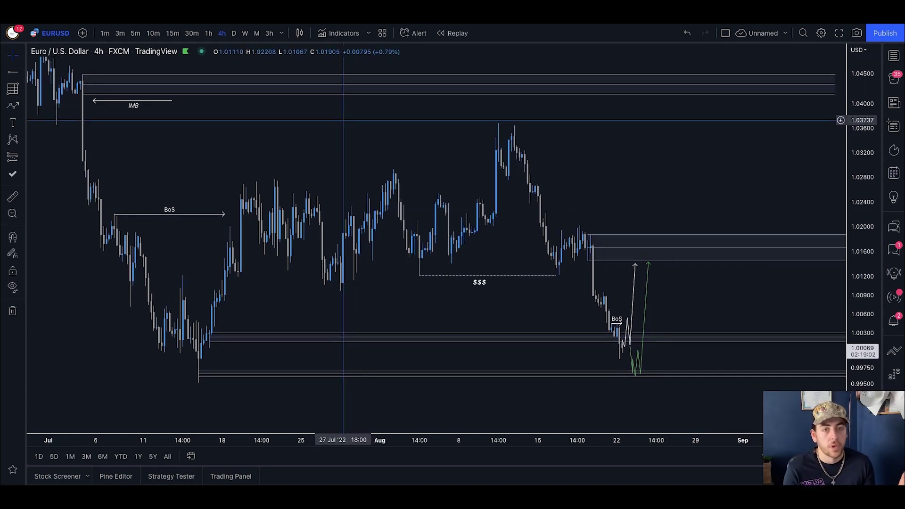
pyautogui.moveTo(622, 149); pyautogui.dragTo(600, 137)
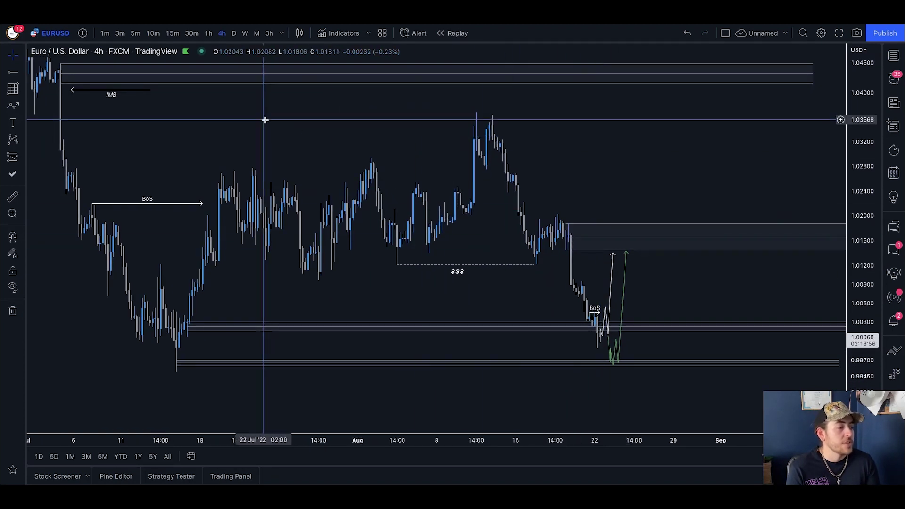
pyautogui.moveTo(211, 90); pyautogui.dragTo(234, 100)
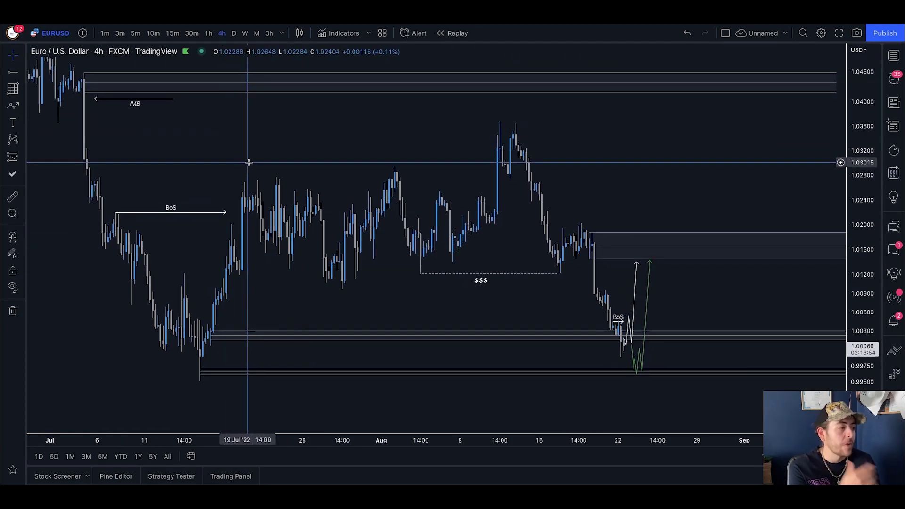
pyautogui.moveTo(364, 119); pyautogui.dragTo(361, 118)
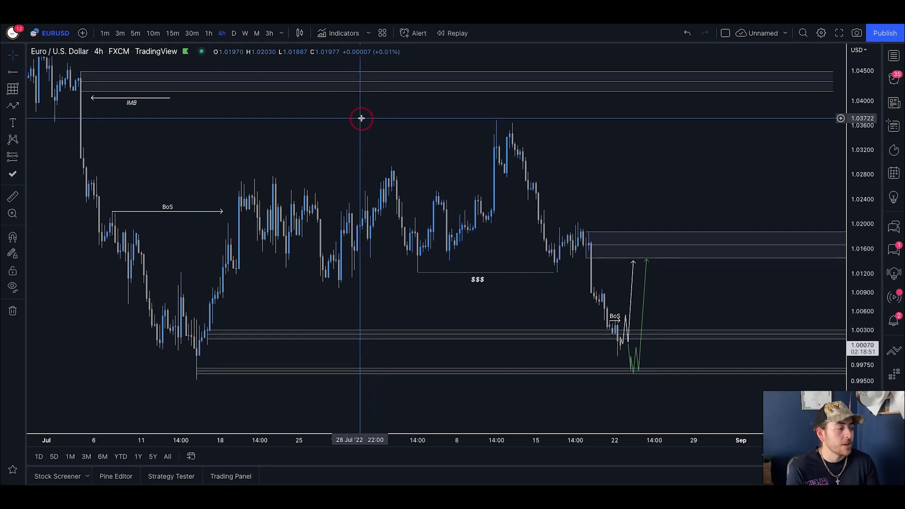
pyautogui.moveTo(407, 174); pyautogui.dragTo(433, 187)
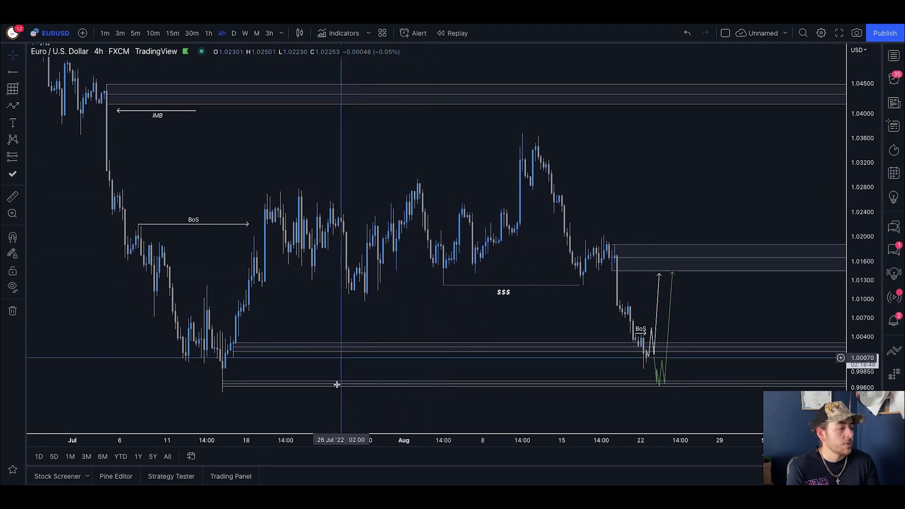
pyautogui.moveTo(286, 444); pyautogui.dragTo(428, 443)
pyautogui.moveTo(366, 137); pyautogui.dragTo(345, 147)
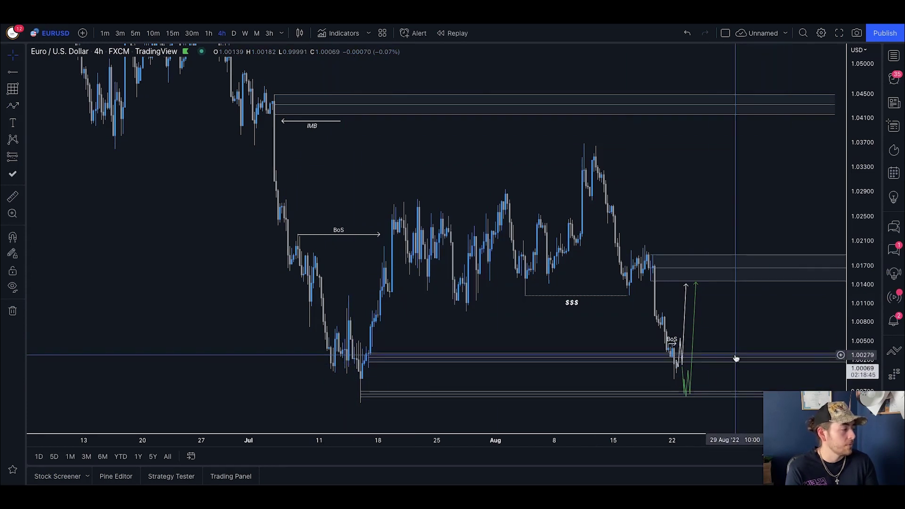
pyautogui.moveTo(735, 356); pyautogui.dragTo(725, 347)
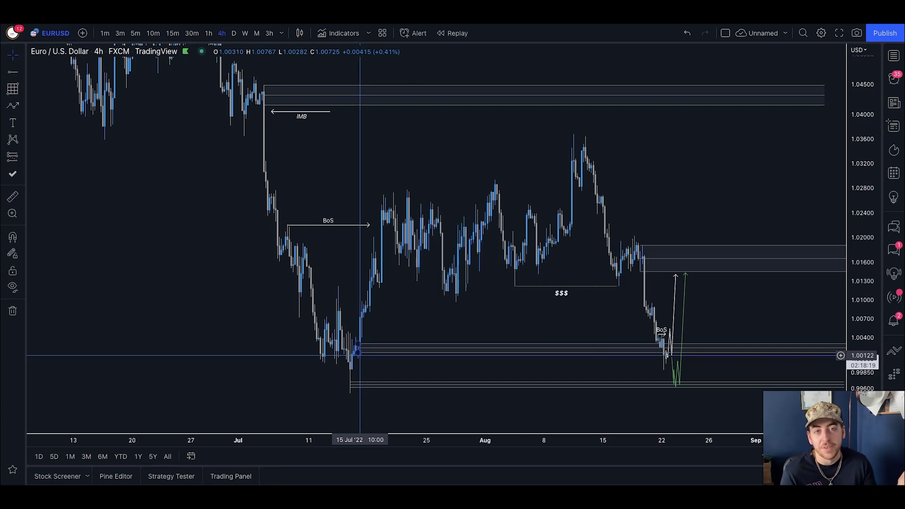
pyautogui.scroll(-1, 363, 354)
pyautogui.moveTo(511, 287); pyautogui.dragTo(485, 290)
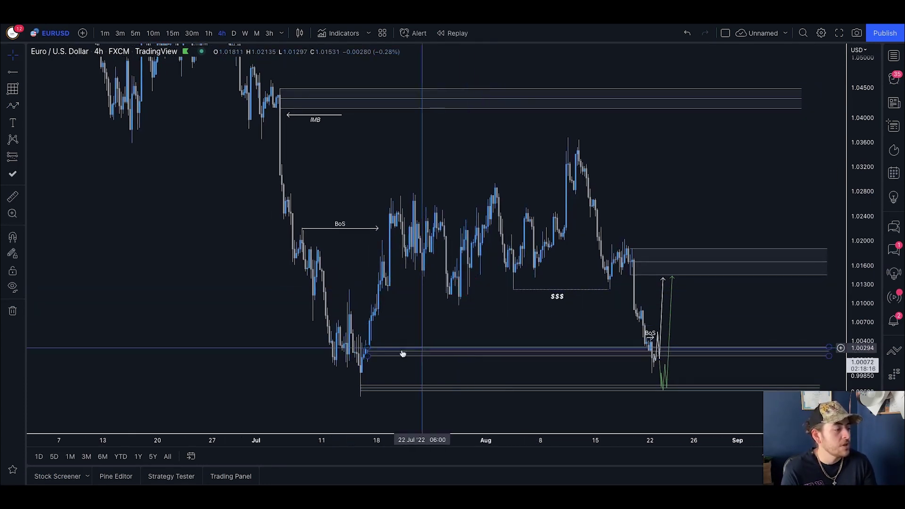
pyautogui.moveTo(406, 444); pyautogui.dragTo(329, 444)
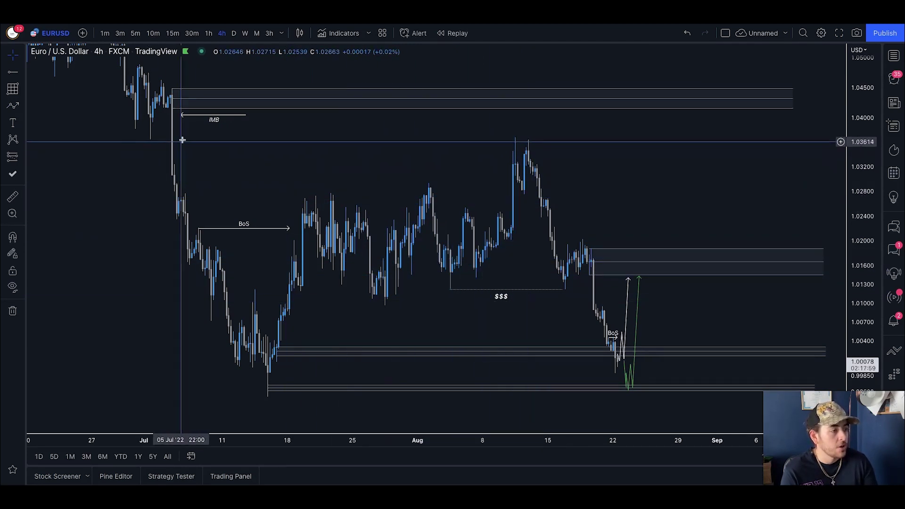
pyautogui.click(180, 99)
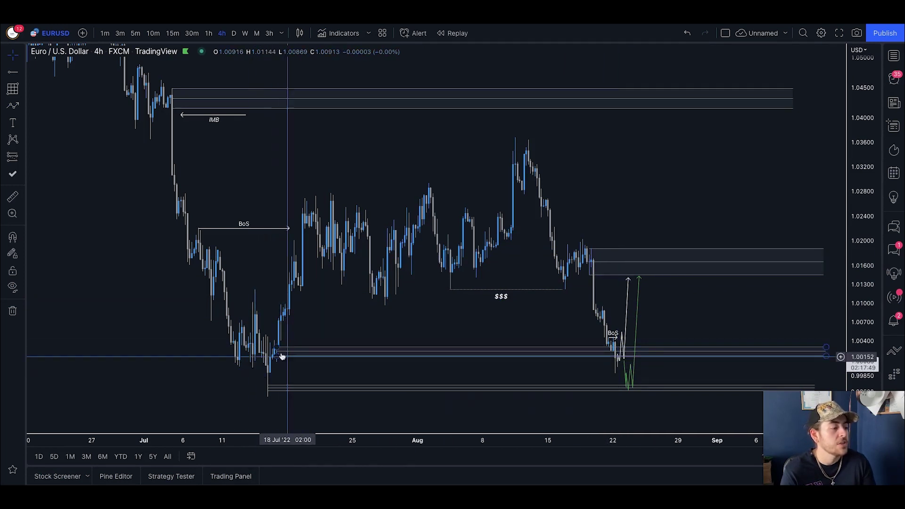
pyautogui.moveTo(392, 280); pyautogui.dragTo(371, 278)
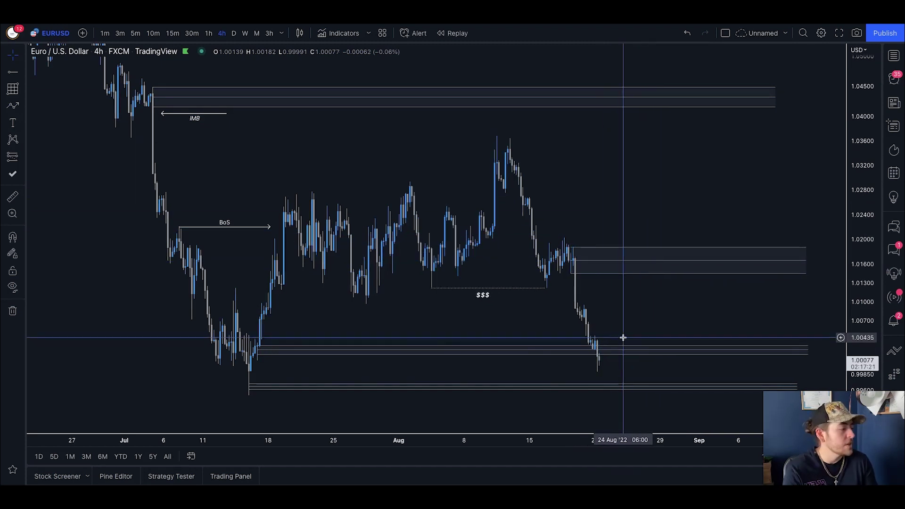
# Place a horizontal ray at the mid-July swing low, at 0.99528, just below the lowest demand zone
pyautogui.moveTo(618, 329); pyautogui.dragTo(603, 320)
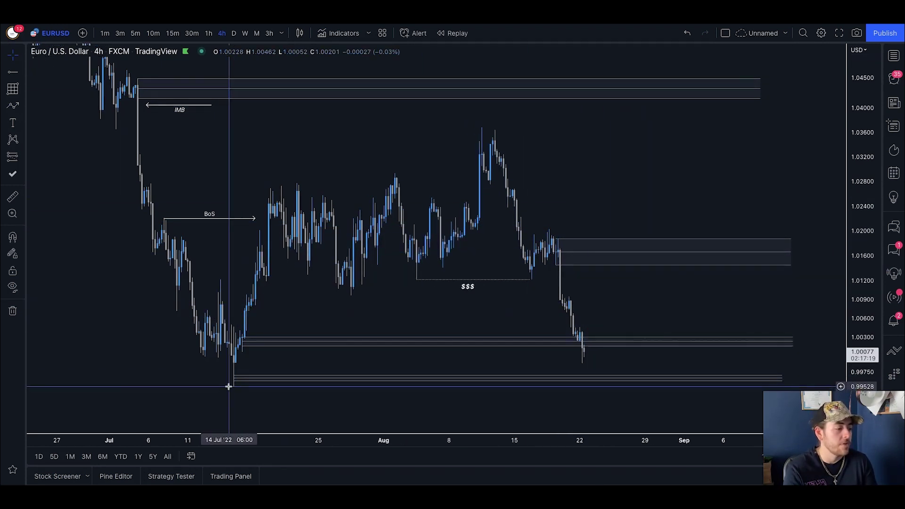
pyautogui.click(13, 72)
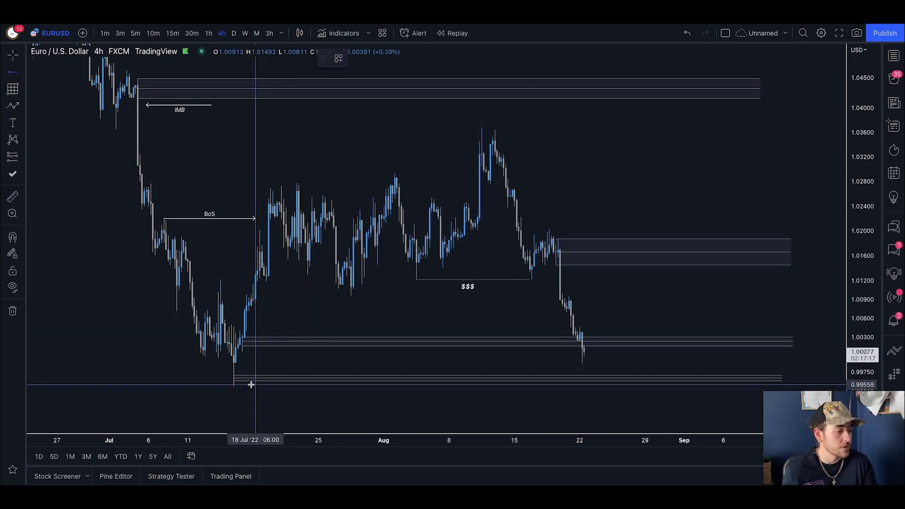
pyautogui.click(234, 386)
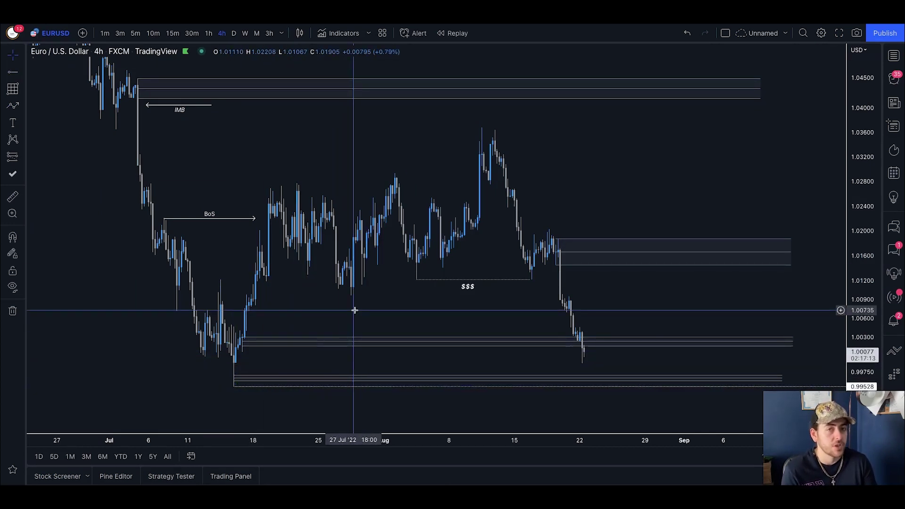
# Compare with the U.S. Dollar Currency Index 4-hour chart, viewing its zones and projected decline, and return to EURUSD
pyautogui.moveTo(598, 324); pyautogui.dragTo(544, 308)
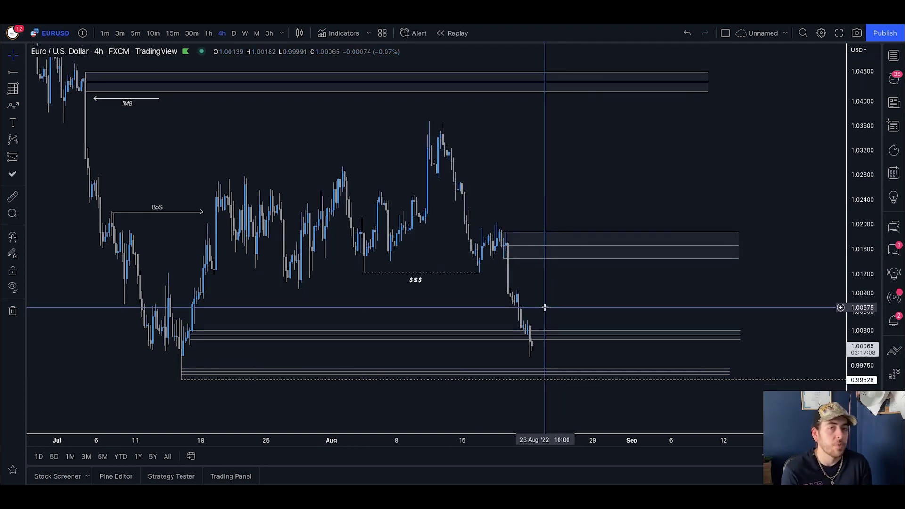
pyautogui.press('Up')
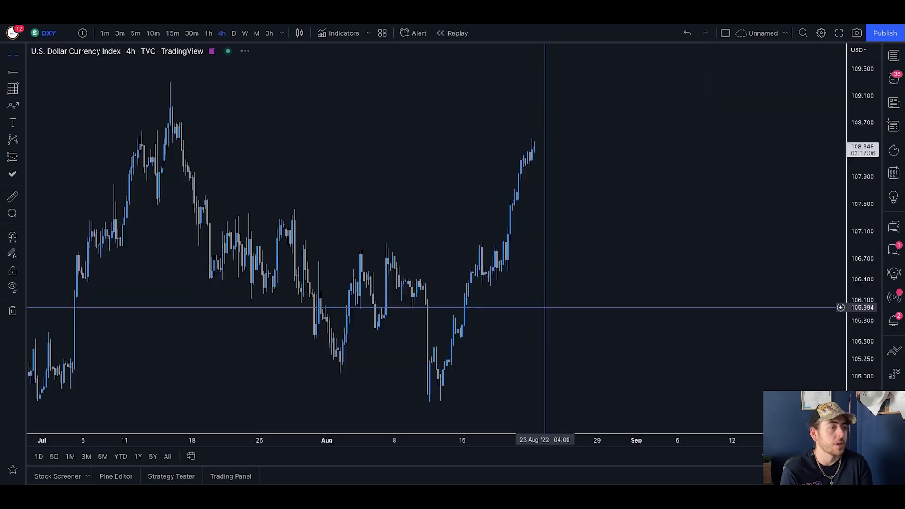
pyautogui.moveTo(545, 307); pyautogui.dragTo(584, 231)
pyautogui.moveTo(852, 194); pyautogui.dragTo(852, 226)
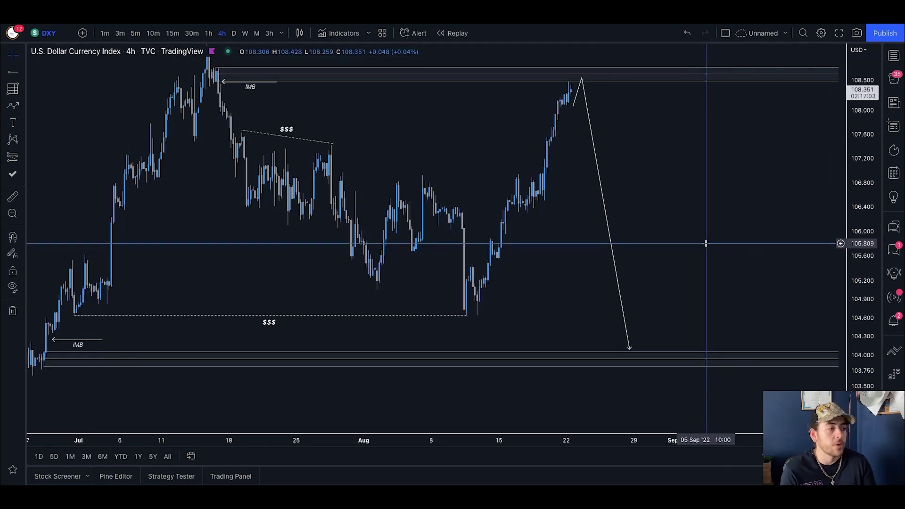
pyautogui.press('Down')
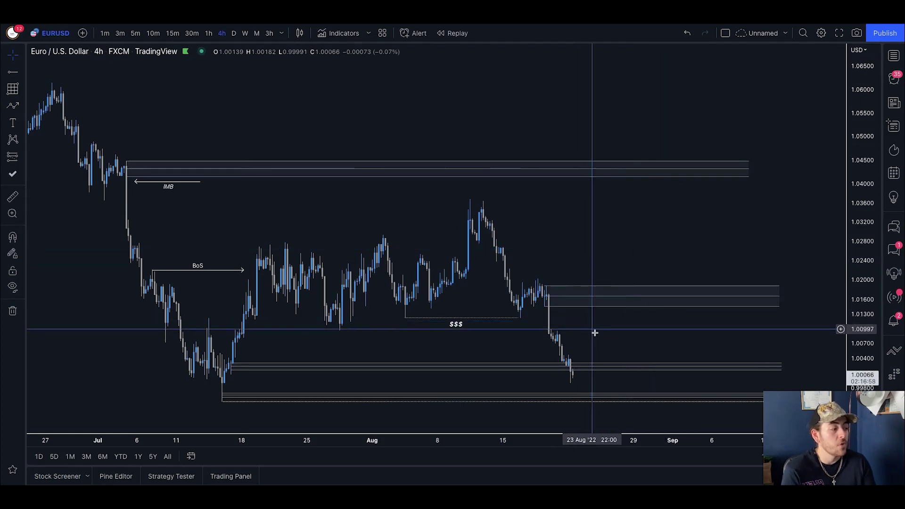
# Enlarge the demand zone just above 1.0000 so that it covers the full 4-hour candle range at its origin in mid-July
pyautogui.moveTo(611, 341); pyautogui.dragTo(588, 309)
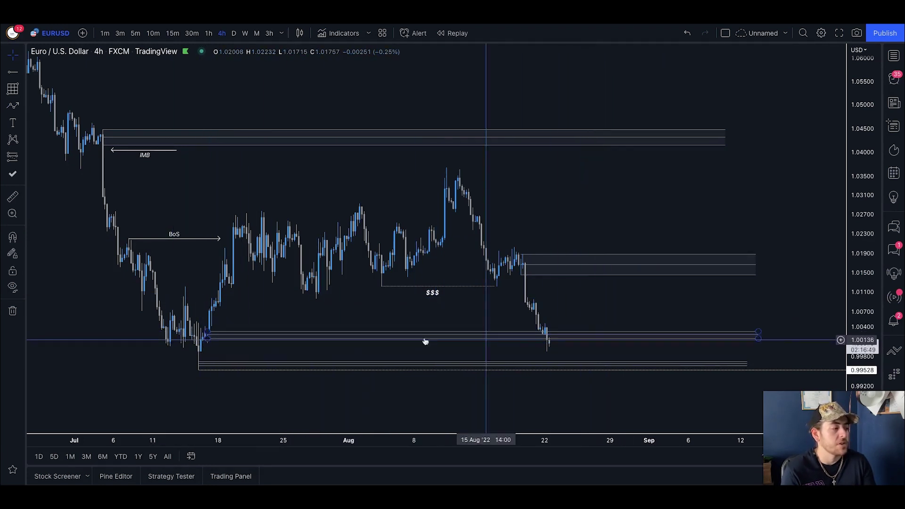
pyautogui.moveTo(208, 334); pyautogui.dragTo(212, 343)
pyautogui.click(228, 324)
pyautogui.click(279, 323)
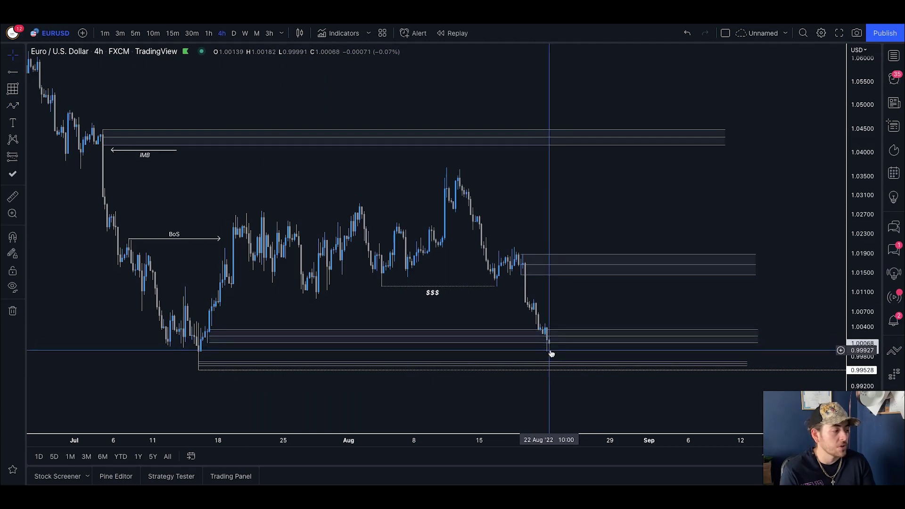
# Sketch a projected path from the current price through the lowest demand zone and middle supply zone up to 1.04216, and remove it
pyautogui.click(13, 106)
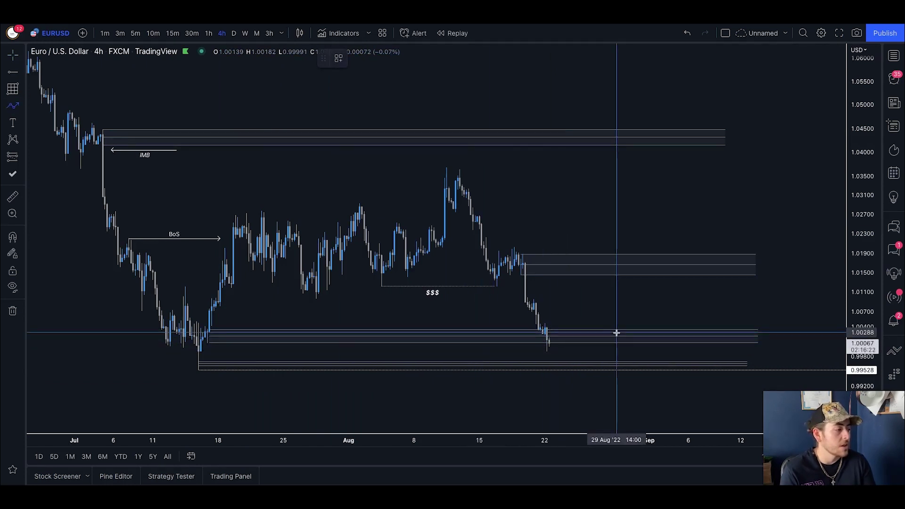
pyautogui.click(551, 340)
pyautogui.click(560, 364)
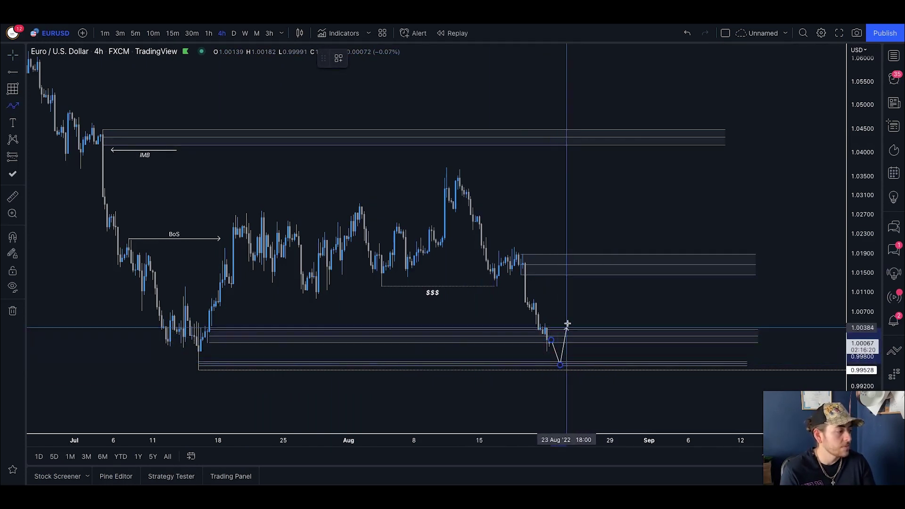
pyautogui.click(566, 319)
pyautogui.click(574, 364)
pyautogui.click(589, 276)
pyautogui.click(592, 289)
pyautogui.click(599, 263)
pyautogui.click(609, 306)
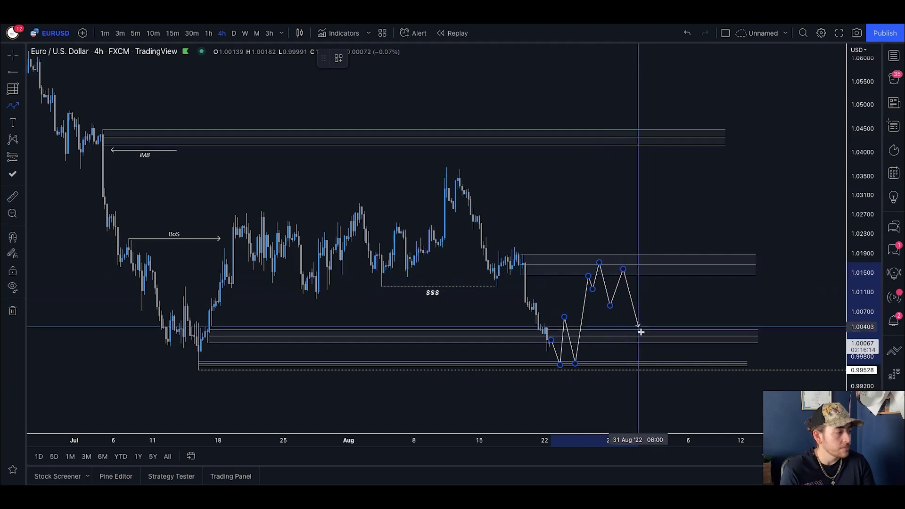
pyautogui.click(623, 269)
pyautogui.click(652, 142)
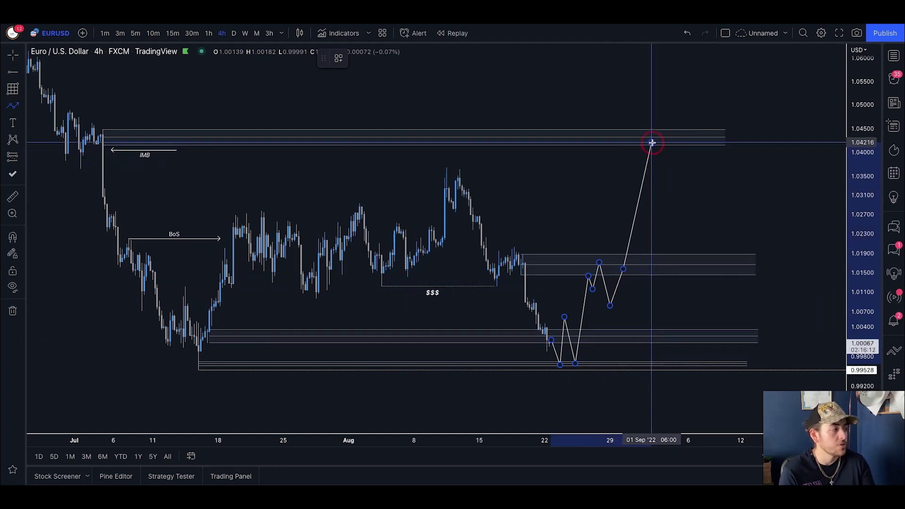
pyautogui.rightClick(676, 157)
pyautogui.click(663, 190)
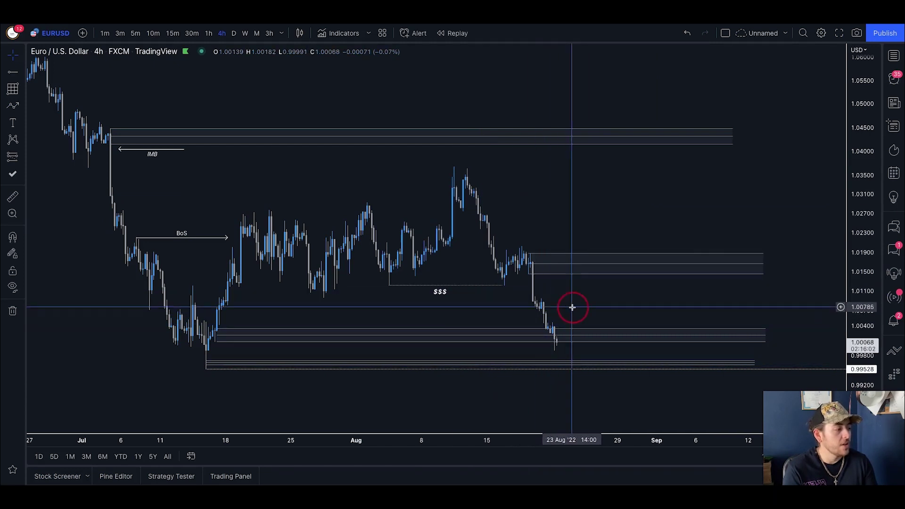
# Start a bar replay from mid-July on EURUSD and switch the chart to the 15-minute timeframe
pyautogui.moveTo(571, 306); pyautogui.dragTo(610, 302)
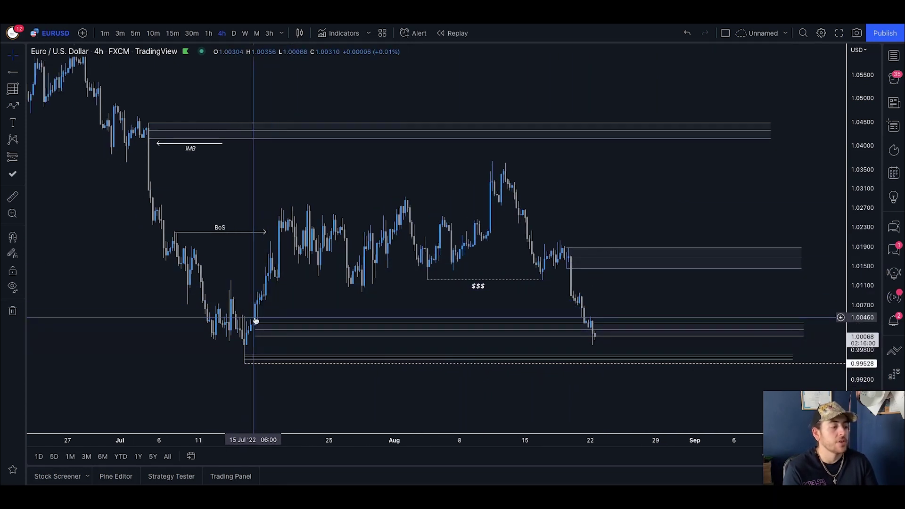
pyautogui.click(613, 359)
pyautogui.click(256, 338)
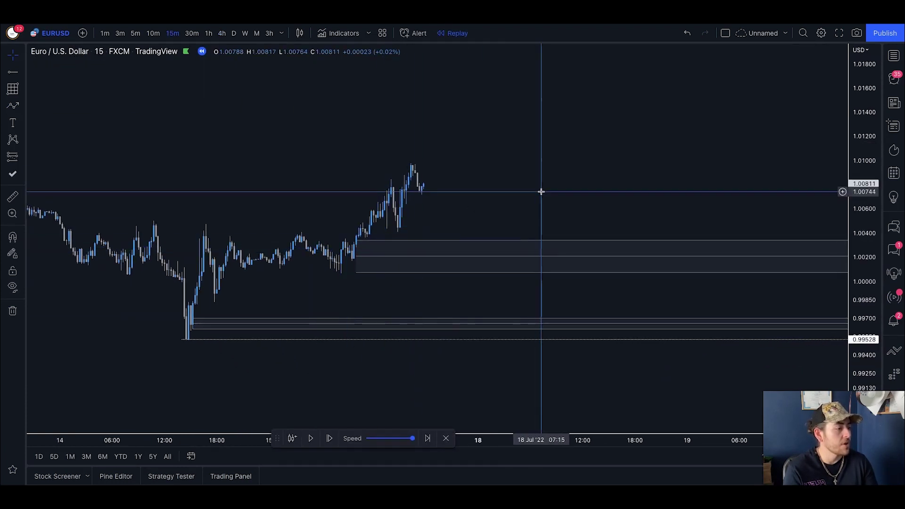
# Refine the upper demand zone on the 15-minute chart to span from 1.00309 down to about 1.00170 at its origin candle
pyautogui.click(495, 199)
pyautogui.moveTo(496, 199); pyautogui.dragTo(486, 199)
pyautogui.moveTo(236, 440); pyautogui.dragTo(344, 435)
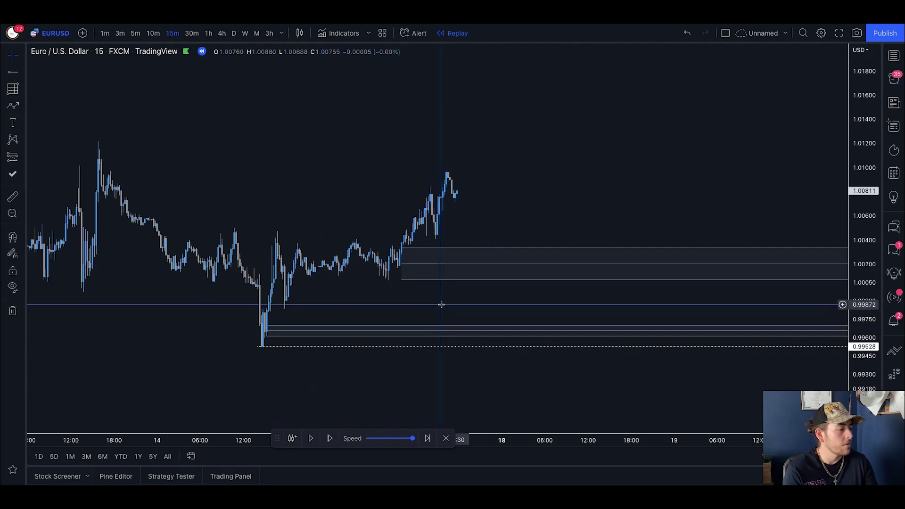
pyautogui.moveTo(435, 304); pyautogui.dragTo(359, 318)
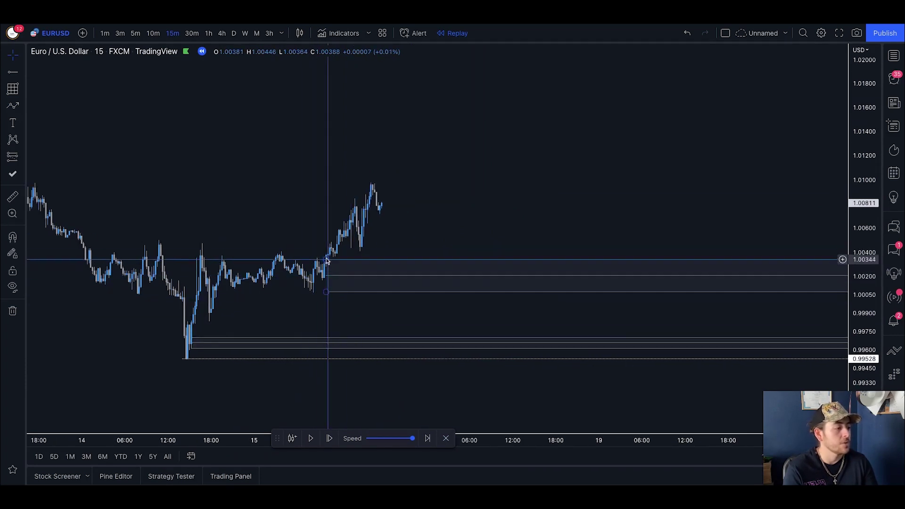
pyautogui.moveTo(327, 292)
pyautogui.mouseDown()
pyautogui.moveTo(323, 263)
pyautogui.moveTo(331, 285)
pyautogui.mouseUp()
pyautogui.click(377, 248)
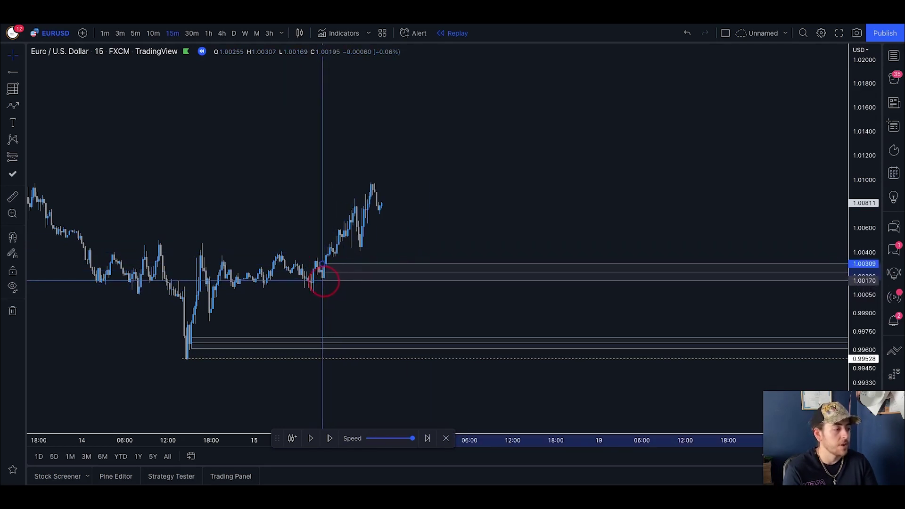
pyautogui.moveTo(323, 281); pyautogui.dragTo(325, 281)
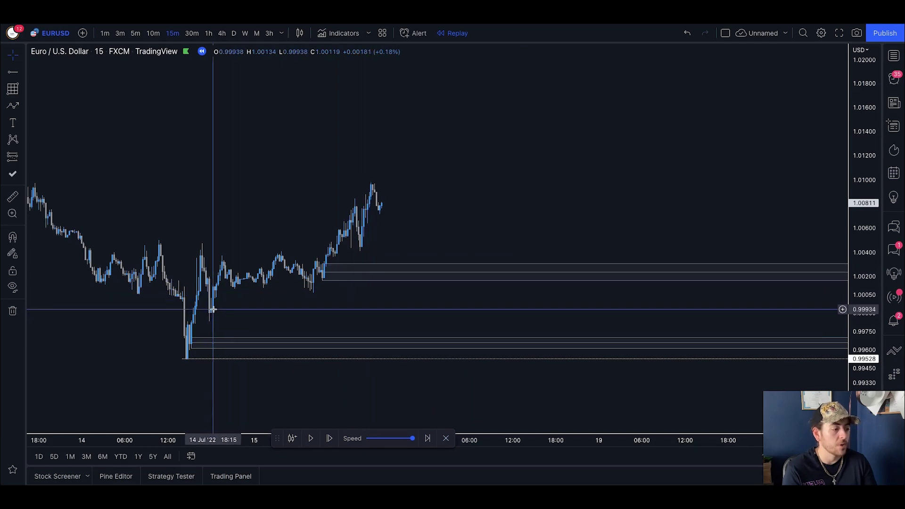
# Draw a short zone box at the 14 July low, overlapping the lowest demand zone, from 0.99606 up to about 0.99806
pyautogui.moveTo(277, 322); pyautogui.dragTo(274, 313)
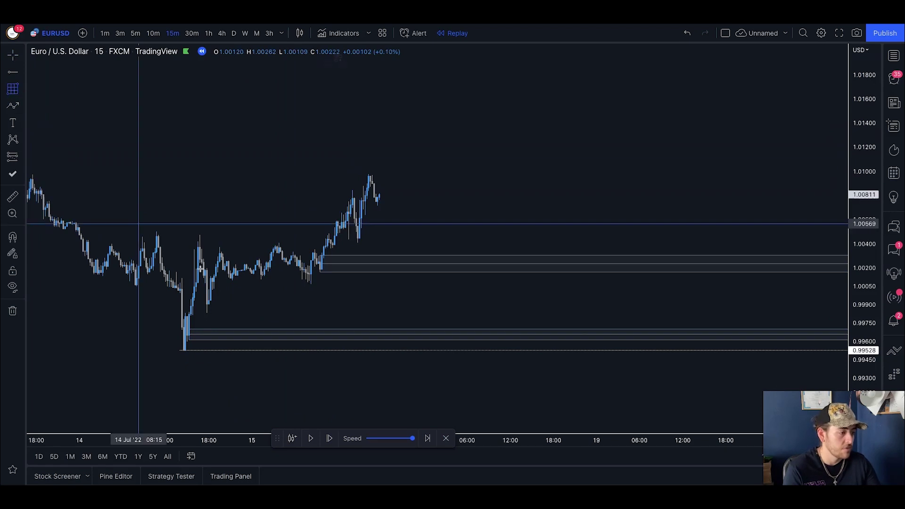
pyautogui.moveTo(187, 315)
pyautogui.mouseDown()
pyautogui.moveTo(226, 325)
pyautogui.moveTo(224, 339)
pyautogui.mouseUp()
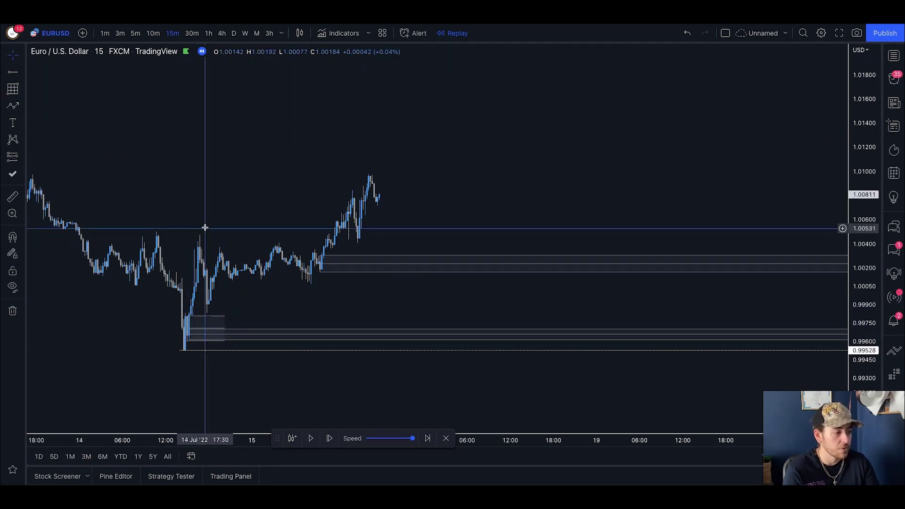
pyautogui.moveTo(283, 303); pyautogui.dragTo(364, 303)
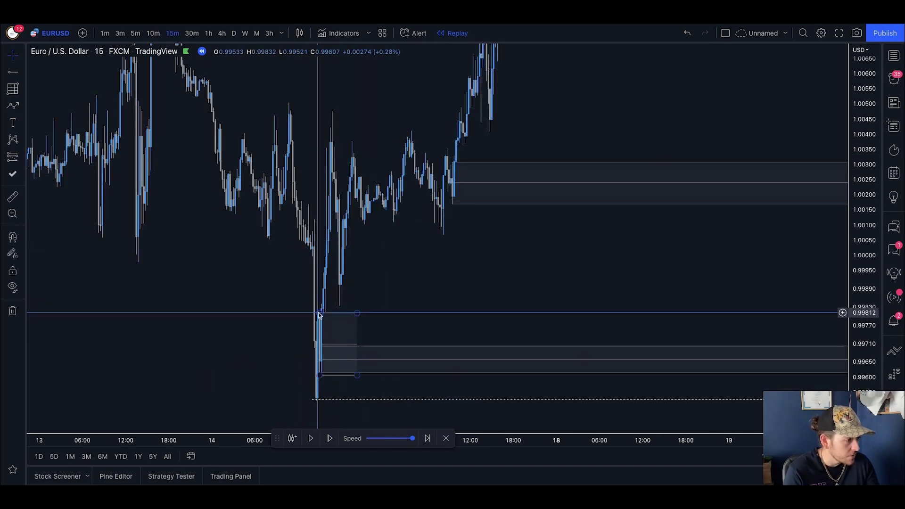
pyautogui.click(318, 315)
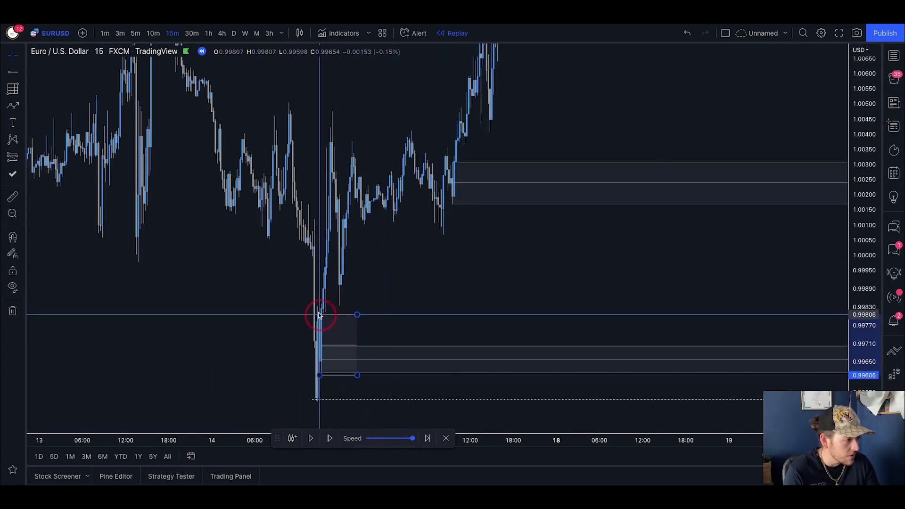
# Delete the short zone box at the 14 July low, keeping the lowest demand zone
pyautogui.click(374, 297)
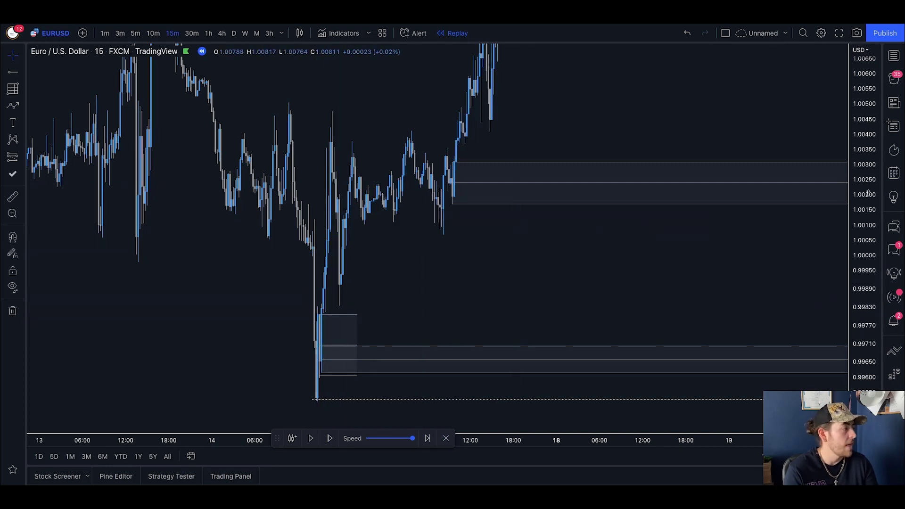
pyautogui.moveTo(868, 193); pyautogui.dragTo(869, 226)
pyautogui.click(333, 282)
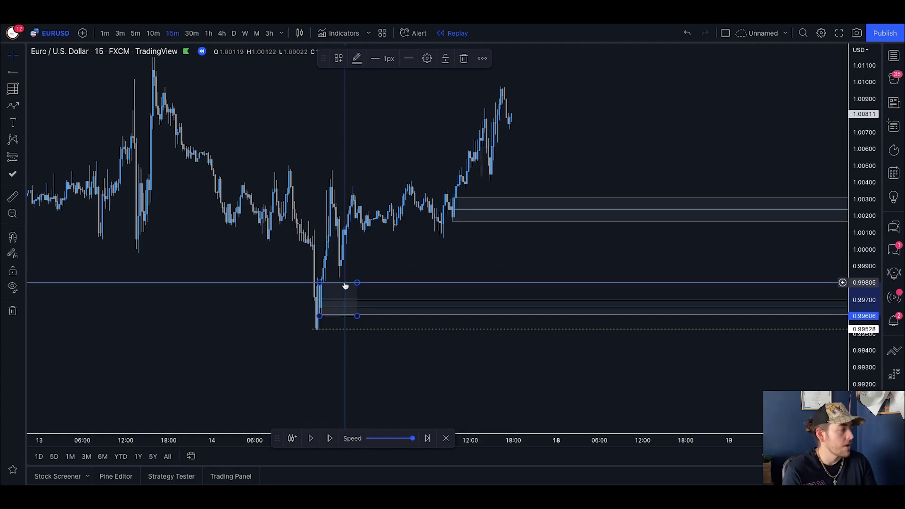
pyautogui.click(404, 277)
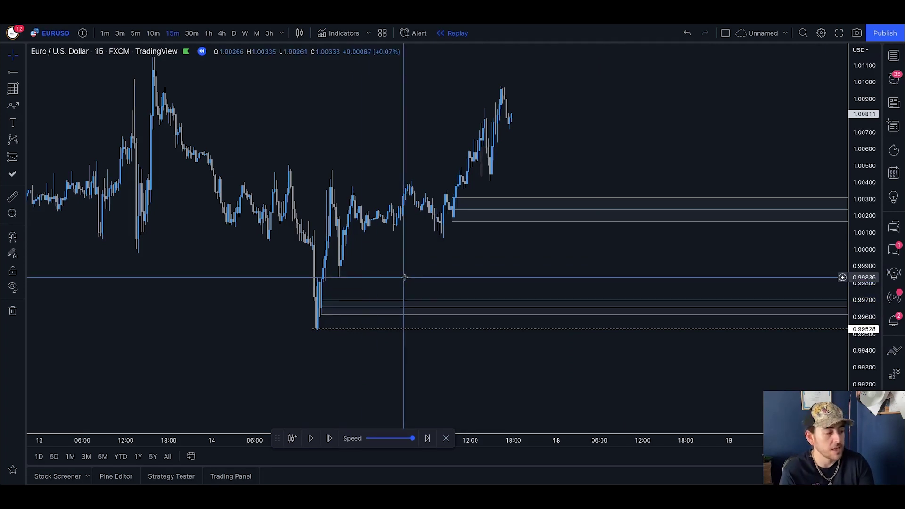
# On the 10-minute timeframe, refine the lowest demand zone to span from 0.99702 down to 0.99598
pyautogui.click(151, 33)
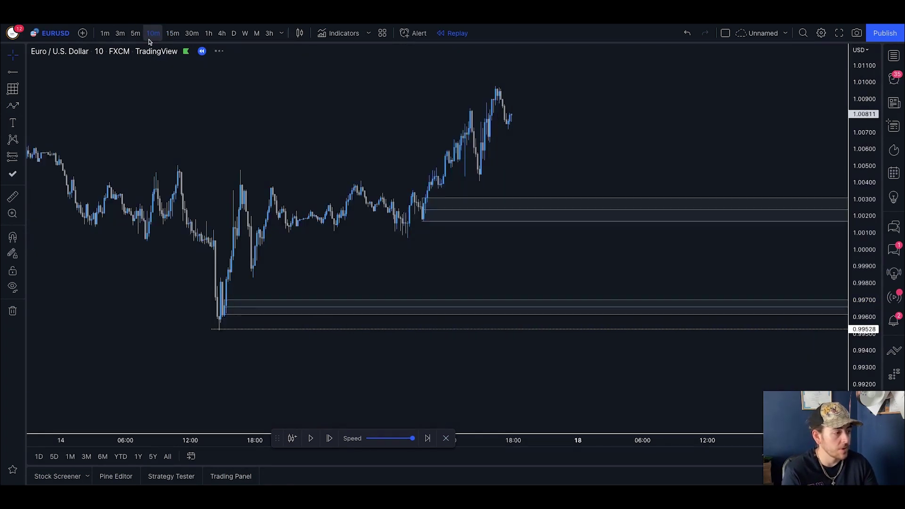
pyautogui.moveTo(356, 274); pyautogui.dragTo(344, 245)
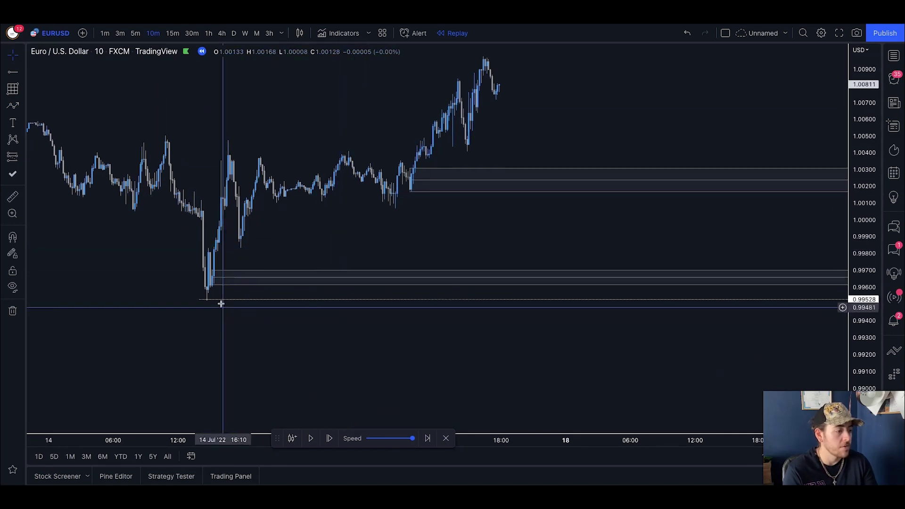
pyautogui.moveTo(213, 285); pyautogui.dragTo(215, 271)
pyautogui.click(234, 295)
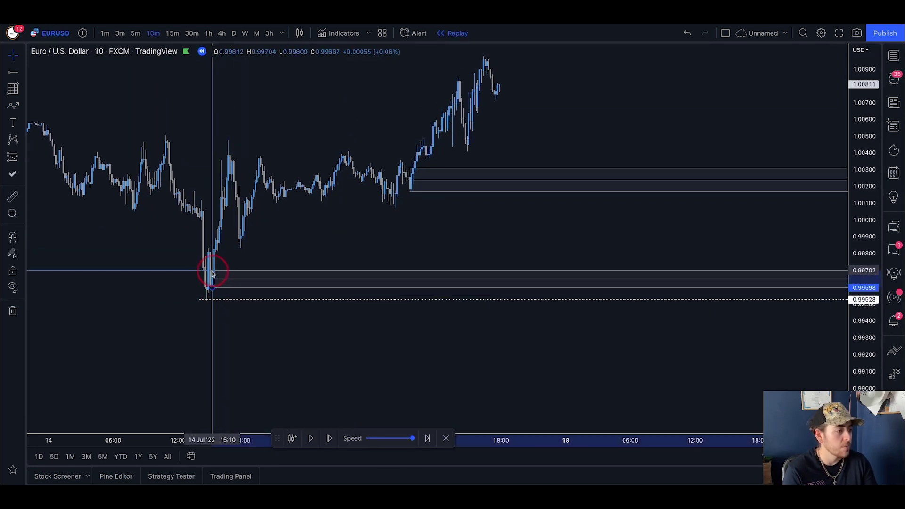
# Switch the chart to the 5-minute timeframe and exit the bar replay to return to current price
pyautogui.press('5')
pyautogui.press('Return')
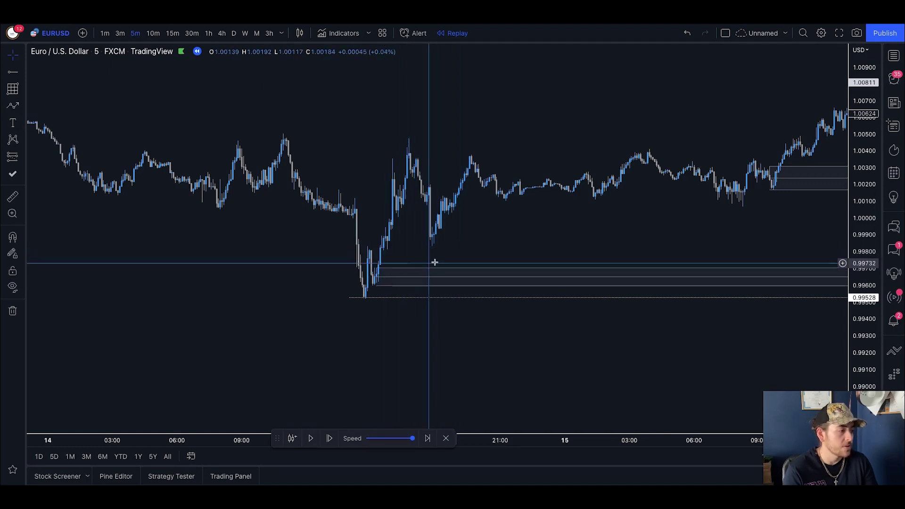
pyautogui.moveTo(480, 247); pyautogui.dragTo(455, 242)
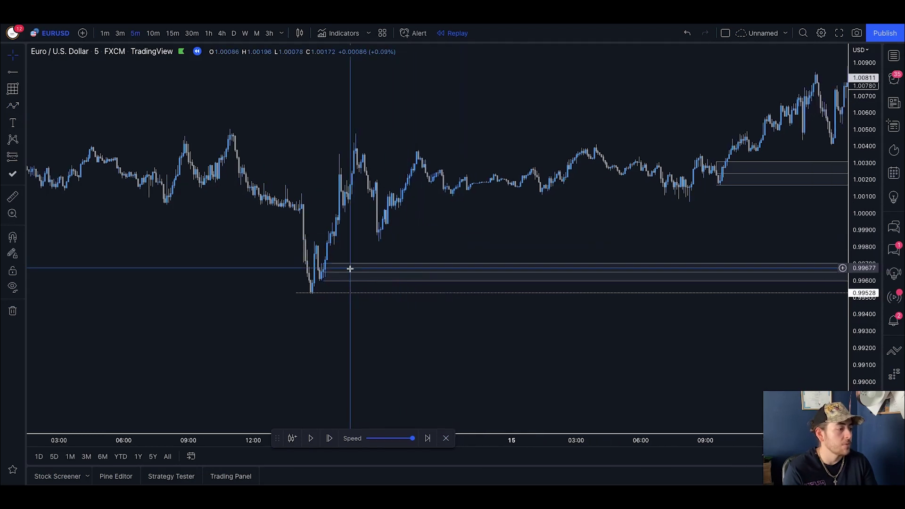
pyautogui.moveTo(580, 238); pyautogui.dragTo(461, 235)
pyautogui.moveTo(636, 238); pyautogui.dragTo(447, 235)
pyautogui.moveTo(264, 232); pyautogui.dragTo(378, 232)
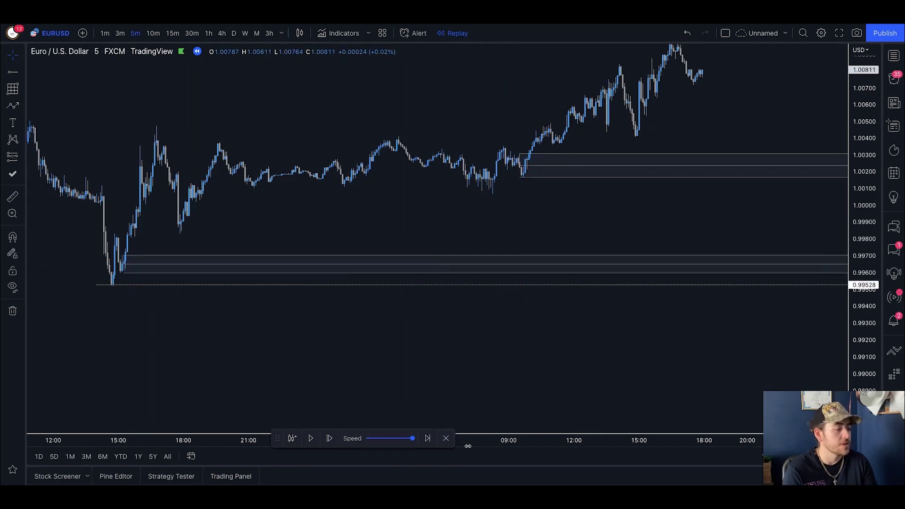
pyautogui.click(446, 439)
pyautogui.click(531, 284)
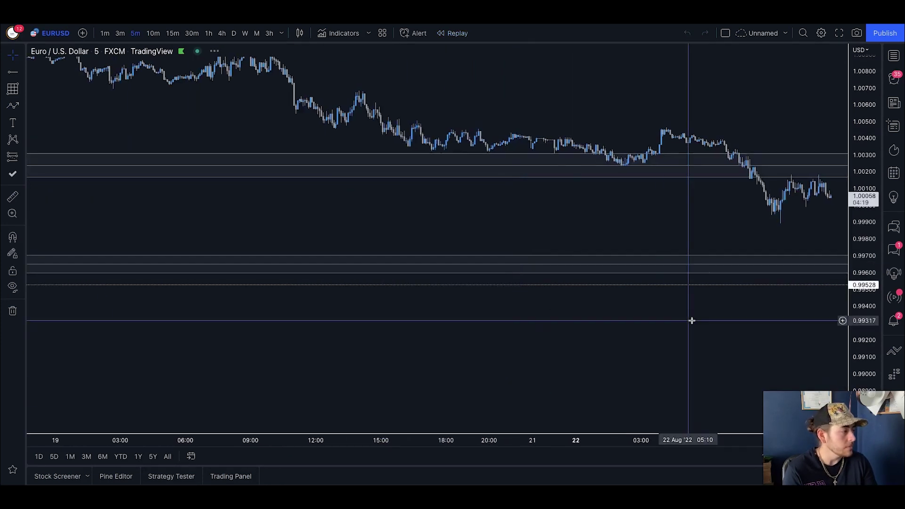
# Delete the upper demand zone around 1.00200 that price has already traded through
pyautogui.moveTo(690, 319); pyautogui.dragTo(541, 363)
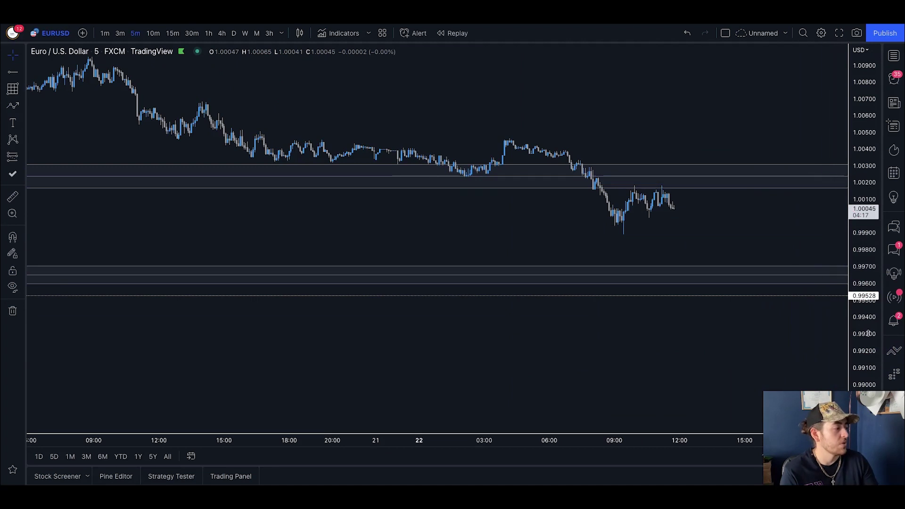
pyautogui.moveTo(868, 335); pyautogui.dragTo(866, 177)
pyautogui.moveTo(754, 194); pyautogui.dragTo(637, 315)
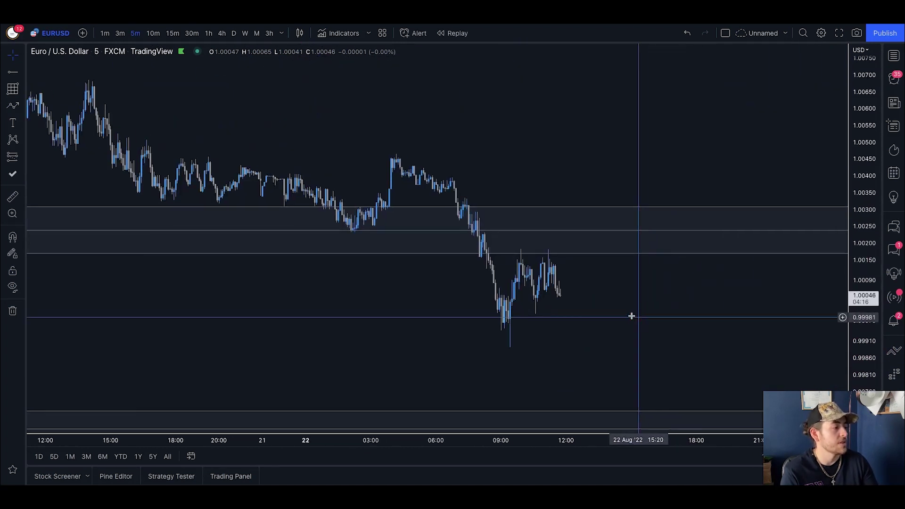
pyautogui.scroll(-1, 419, 230)
pyautogui.click(419, 231)
pyautogui.press('Delete')
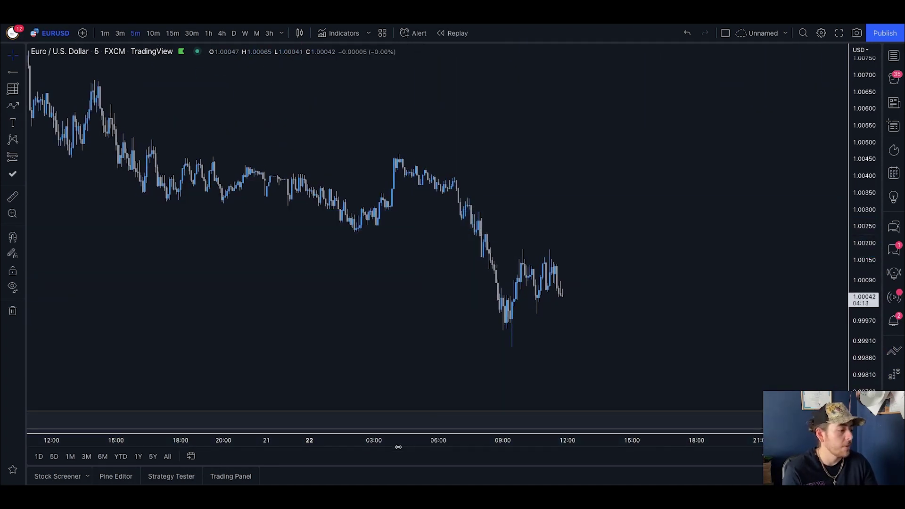
# Examine the 5-minute price action of 22 August relative to the remaining lowest demand zone
pyautogui.moveTo(400, 445); pyautogui.dragTo(592, 445)
pyautogui.moveTo(542, 284); pyautogui.dragTo(437, 321)
pyautogui.moveTo(337, 122); pyautogui.dragTo(288, 116)
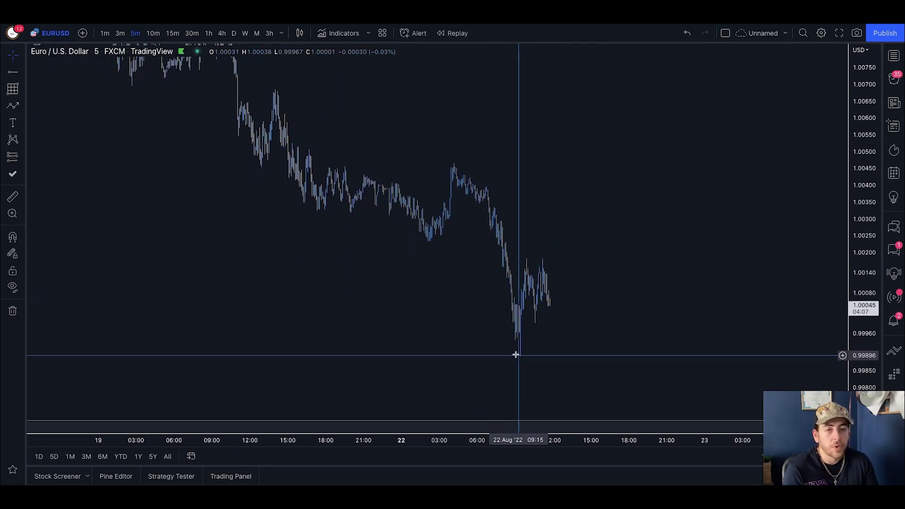
pyautogui.moveTo(619, 312); pyautogui.dragTo(578, 320)
pyautogui.moveTo(522, 440); pyautogui.dragTo(370, 439)
pyautogui.moveTo(342, 264); pyautogui.dragTo(527, 175)
pyautogui.moveTo(570, 209); pyautogui.dragTo(529, 160)
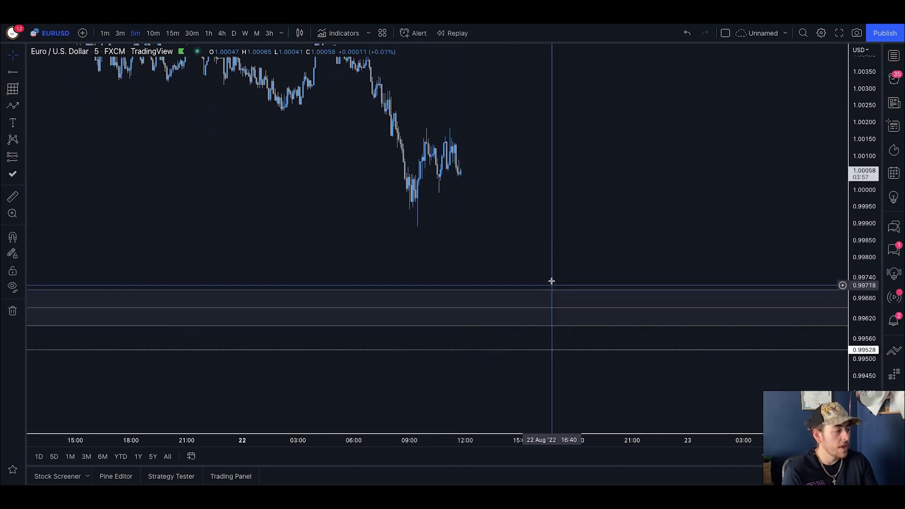
pyautogui.moveTo(507, 244)
pyautogui.mouseDown()
pyautogui.moveTo(503, 271)
pyautogui.moveTo(502, 253)
pyautogui.mouseUp()
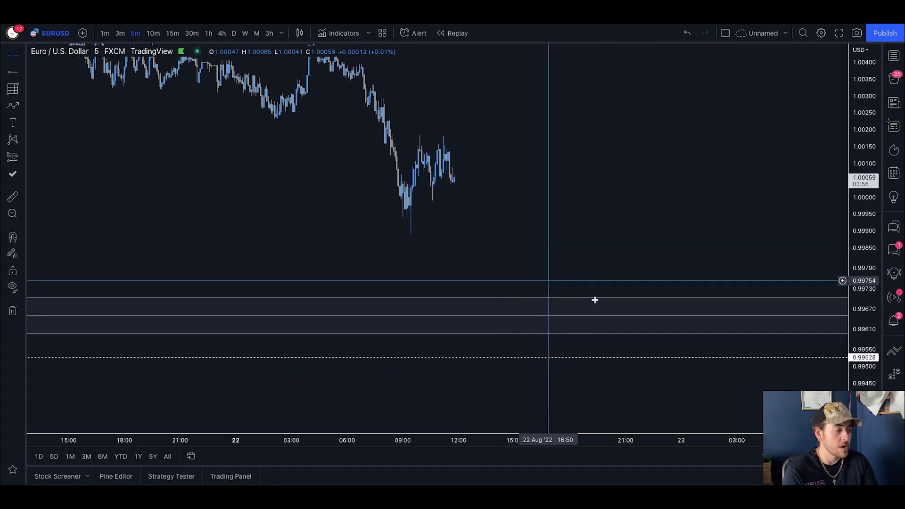
pyautogui.click(530, 283)
# Switch the chart to the 1-hour timeframe, showing both the supply zone and the lowest demand zone
pyautogui.click(208, 33)
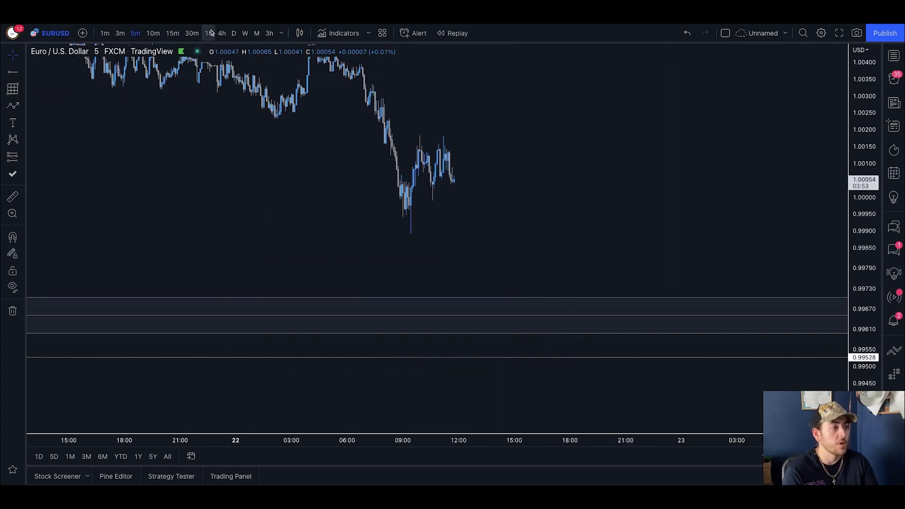
pyautogui.moveTo(864, 121); pyautogui.dragTo(860, 415)
pyautogui.moveTo(588, 189); pyautogui.dragTo(613, 234)
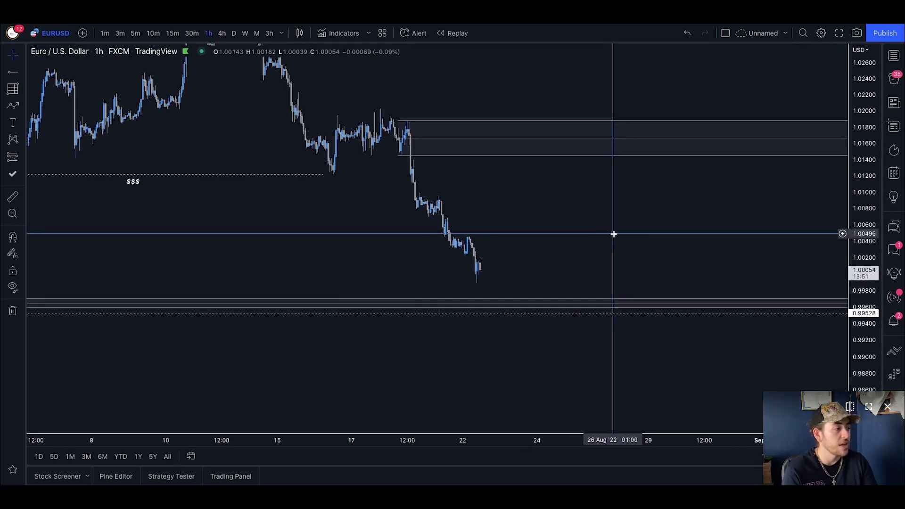
# Place a long position at the lowest demand zone with entry 0.99706, stop 0.99519 and target 1.01454
pyautogui.click(508, 300)
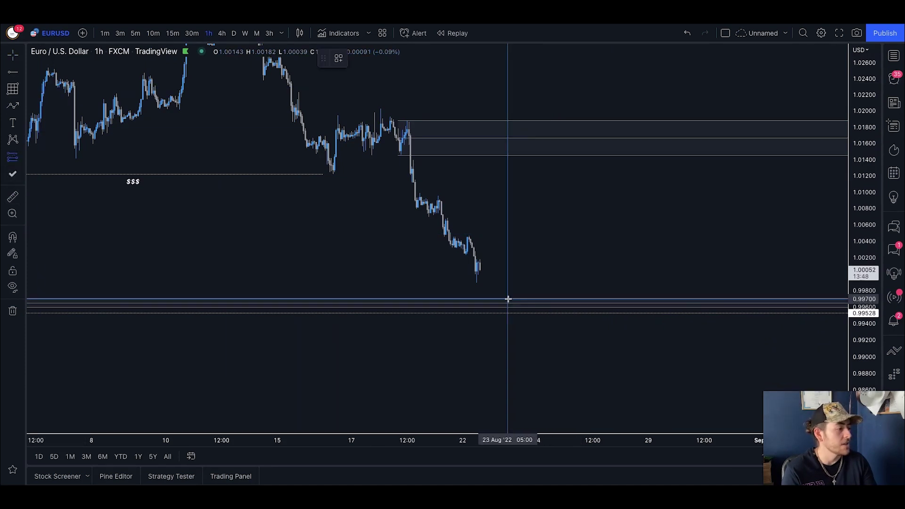
pyautogui.click(508, 299)
pyautogui.moveTo(509, 362); pyautogui.dragTo(510, 317)
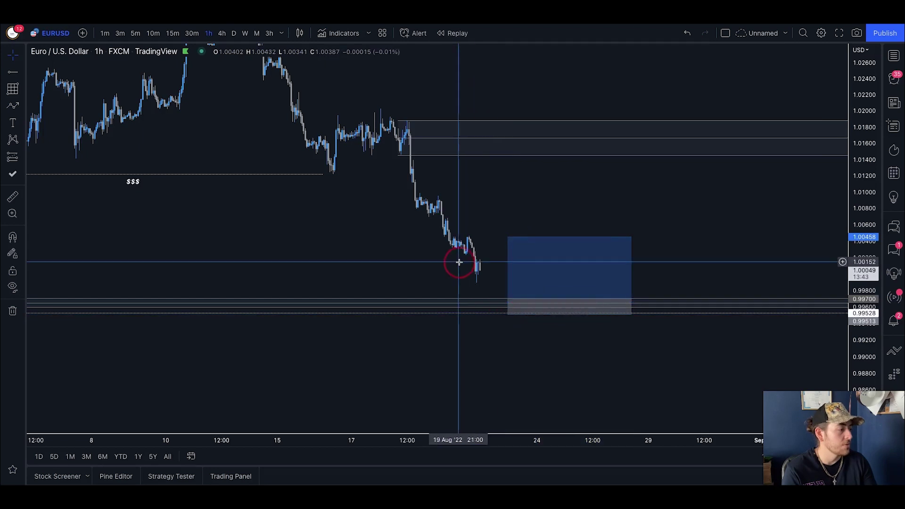
pyautogui.moveTo(530, 274); pyautogui.dragTo(531, 273)
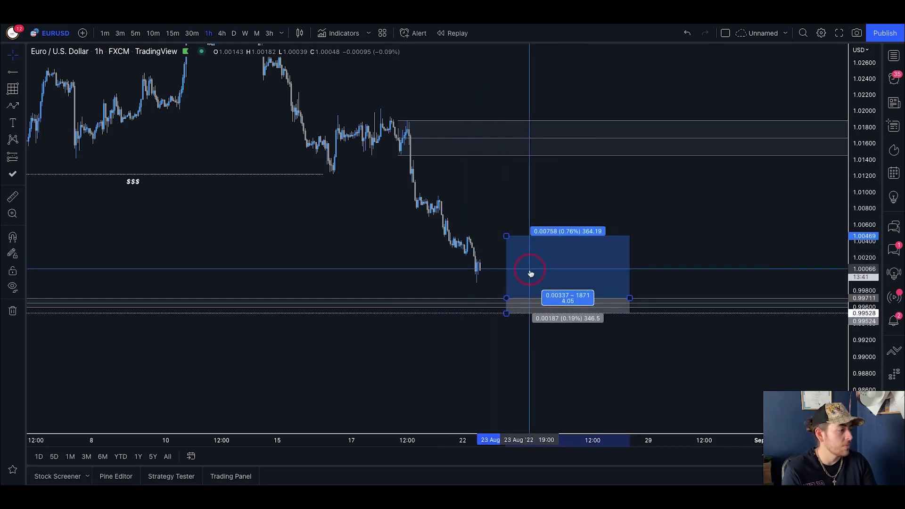
pyautogui.moveTo(508, 236); pyautogui.dragTo(515, 173)
pyautogui.click(493, 214)
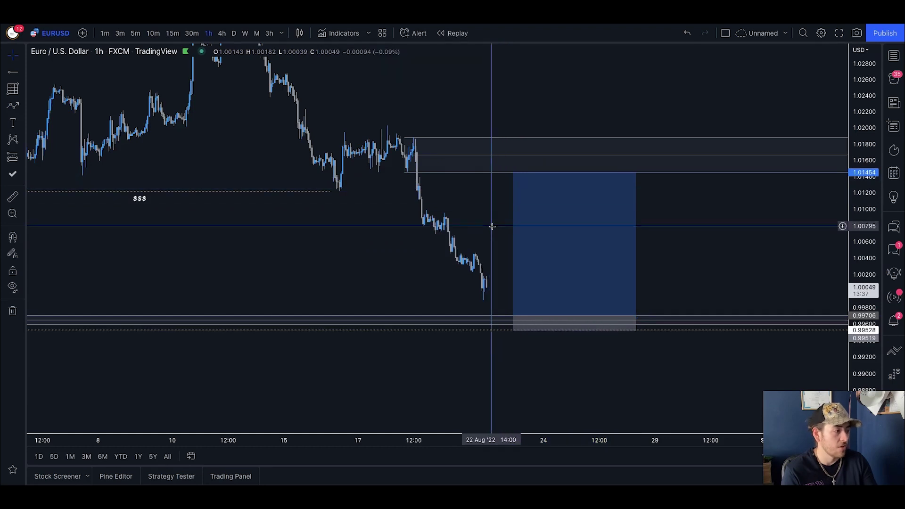
# Raise the supply zone's lower edge to about 1.01576 and set the long position's target to 1.01576
pyautogui.moveTo(415, 172)
pyautogui.mouseDown()
pyautogui.moveTo(434, 162)
pyautogui.moveTo(416, 162)
pyautogui.mouseUp()
pyautogui.click(449, 180)
pyautogui.moveTo(512, 173); pyautogui.dragTo(529, 162)
pyautogui.moveTo(475, 190); pyautogui.dragTo(471, 197)
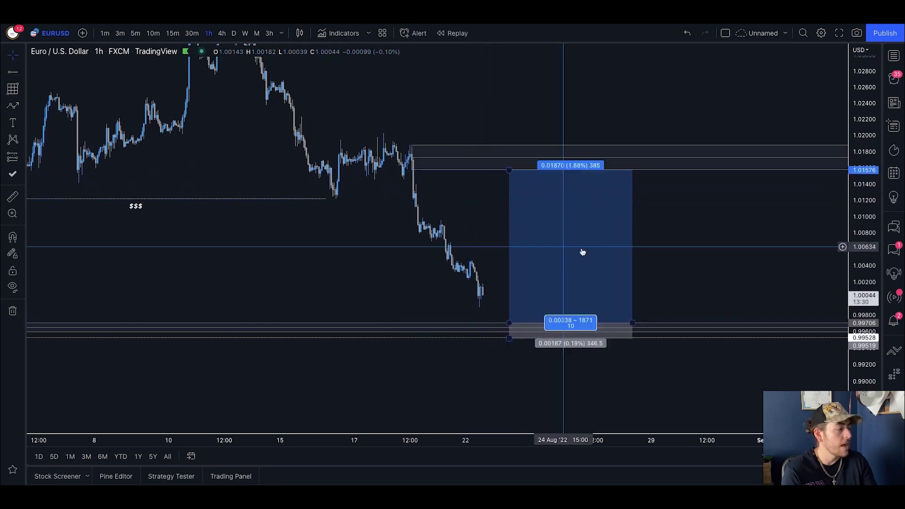
# Narrow the long position so it ends around 24 August
pyautogui.click(597, 259)
pyautogui.moveTo(632, 323); pyautogui.dragTo(540, 324)
pyautogui.moveTo(584, 279); pyautogui.dragTo(608, 277)
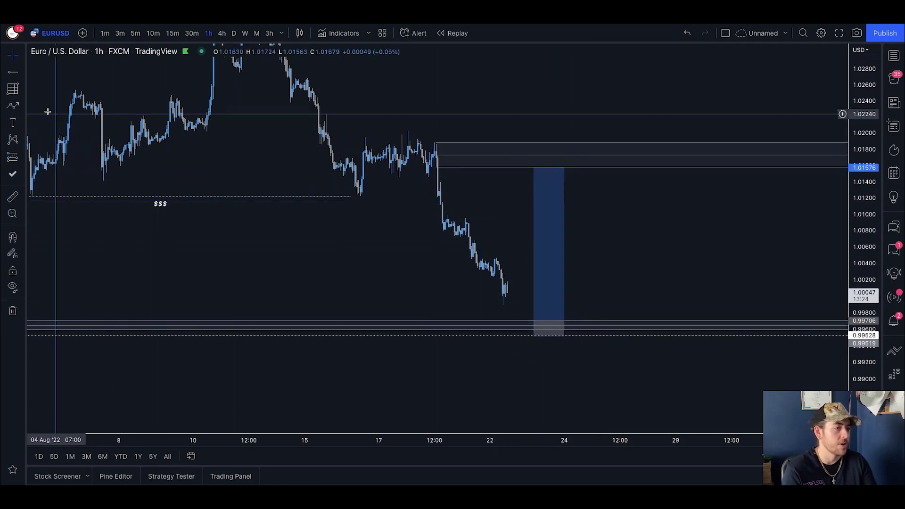
# Sketch a projected path from the current price, dipping twice into the lowest demand zone and rallying to the supply zone
pyautogui.hotkey('alt', 't')
pyautogui.click(510, 293)
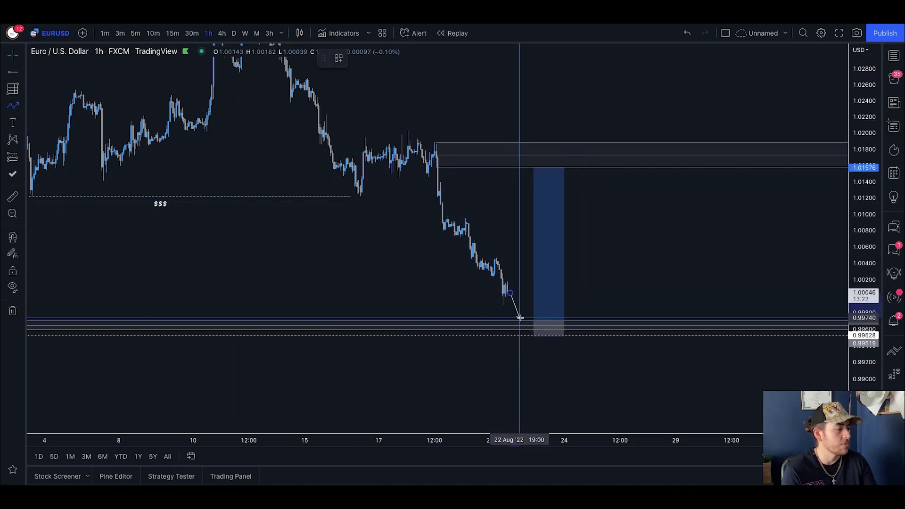
pyautogui.click(527, 327)
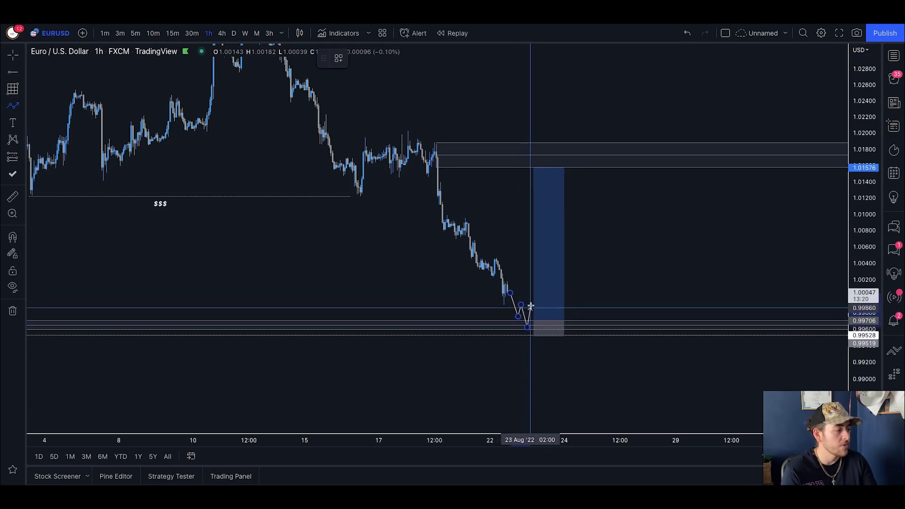
pyautogui.click(531, 293)
pyautogui.click(539, 325)
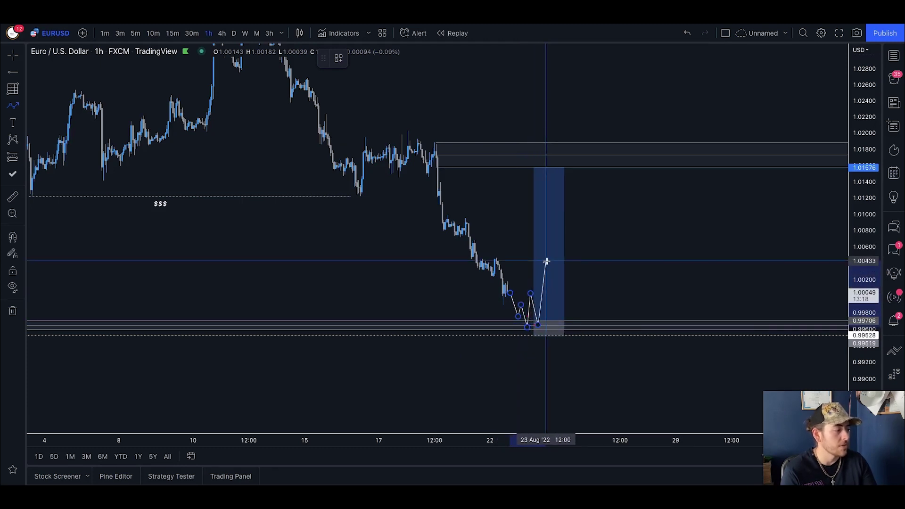
pyautogui.doubleClick(560, 170)
pyautogui.click(650, 194)
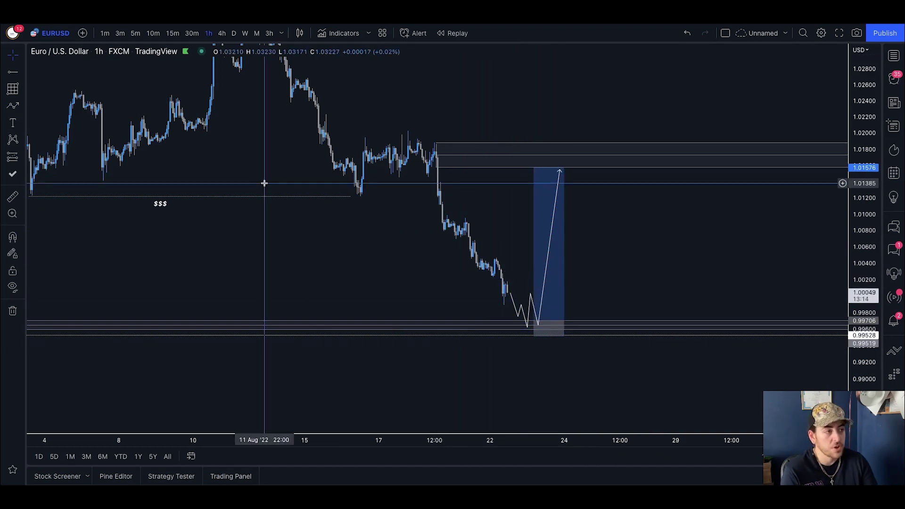
# Switch the chart to the 15-minute timeframe and delete the projected path
pyautogui.click(172, 33)
pyautogui.click(516, 225)
pyautogui.click(539, 281)
pyautogui.press('Delete')
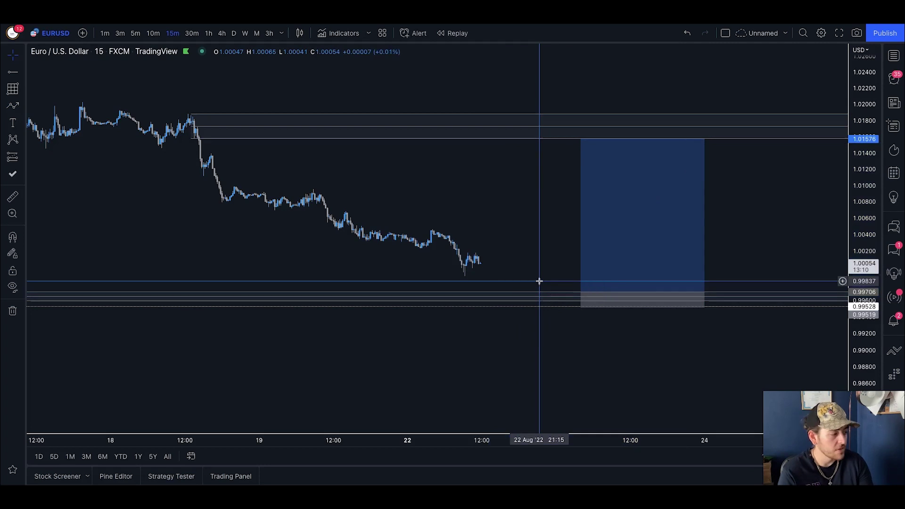
# On the 5-minute timeframe, sketch a projected path zigzagging from current price into the lowest demand zone and rallying to about 1.0138
pyautogui.click(136, 33)
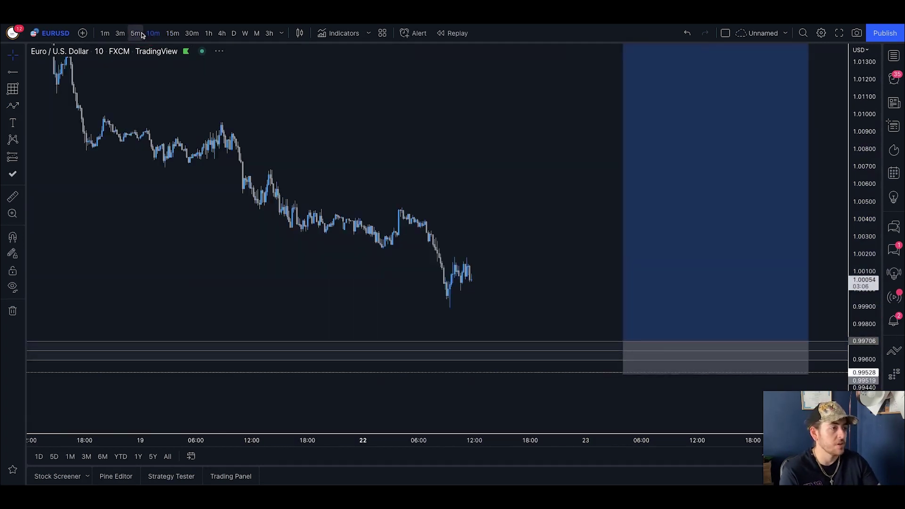
pyautogui.moveTo(289, 441); pyautogui.dragTo(180, 440)
pyautogui.moveTo(367, 240); pyautogui.dragTo(299, 244)
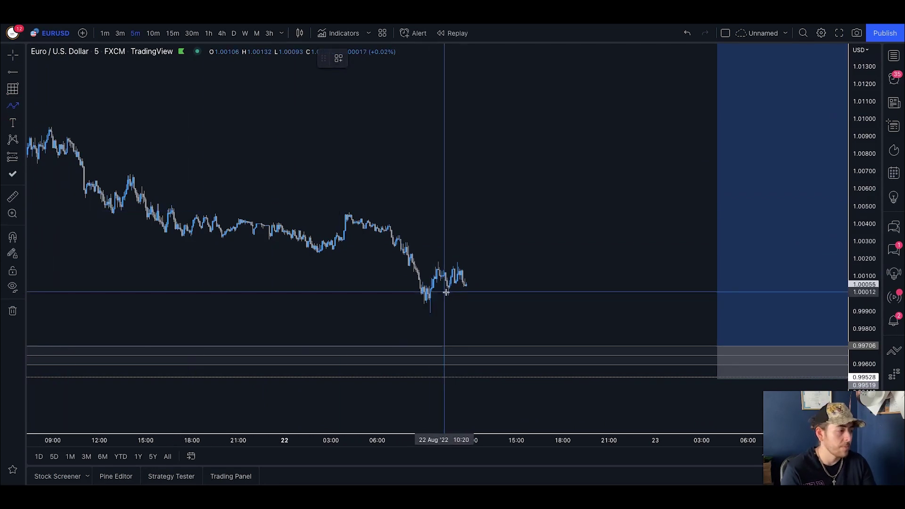
pyautogui.click(470, 285)
pyautogui.click(482, 320)
pyautogui.click(487, 304)
pyautogui.click(504, 349)
pyautogui.click(507, 324)
pyautogui.click(520, 360)
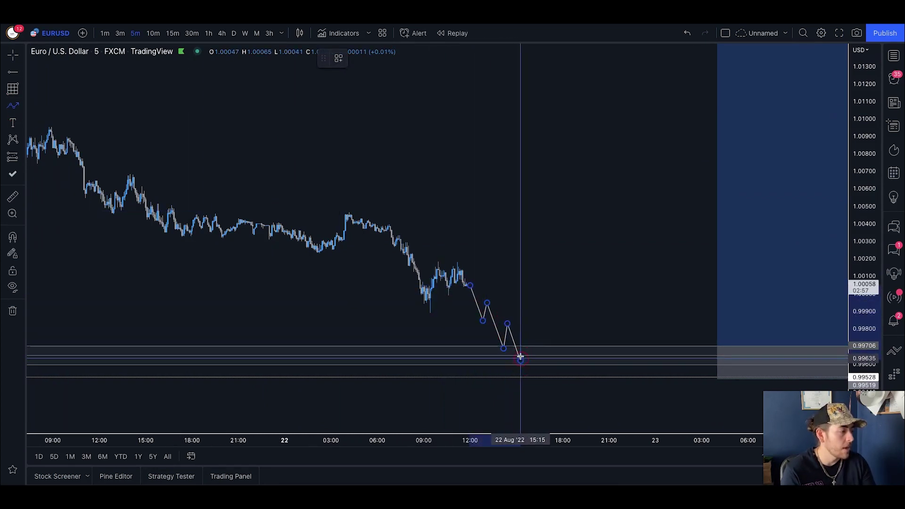
pyautogui.click(529, 310)
pyautogui.click(542, 357)
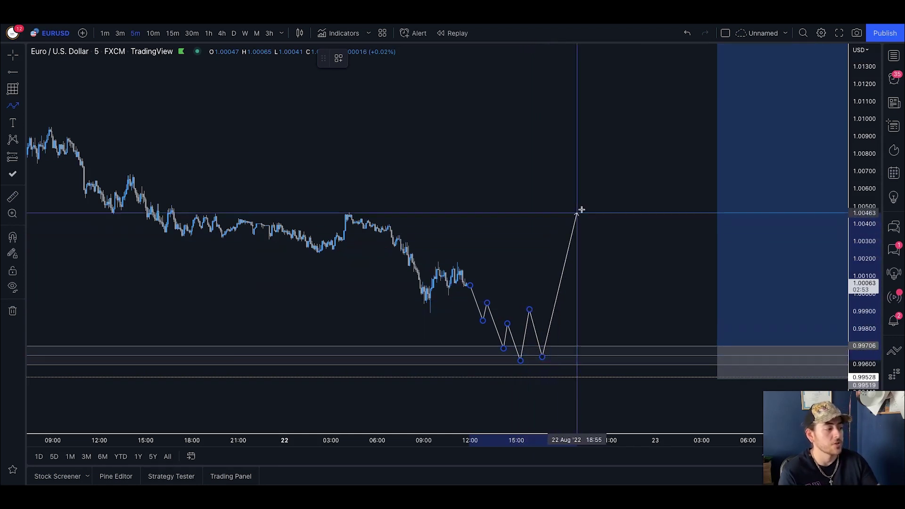
pyautogui.doubleClick(598, 53)
# Move the long position to the path's last low, with entry 0.99698, and tighten its stop to about 0.99611
pyautogui.moveTo(768, 239); pyautogui.dragTo(478, 227)
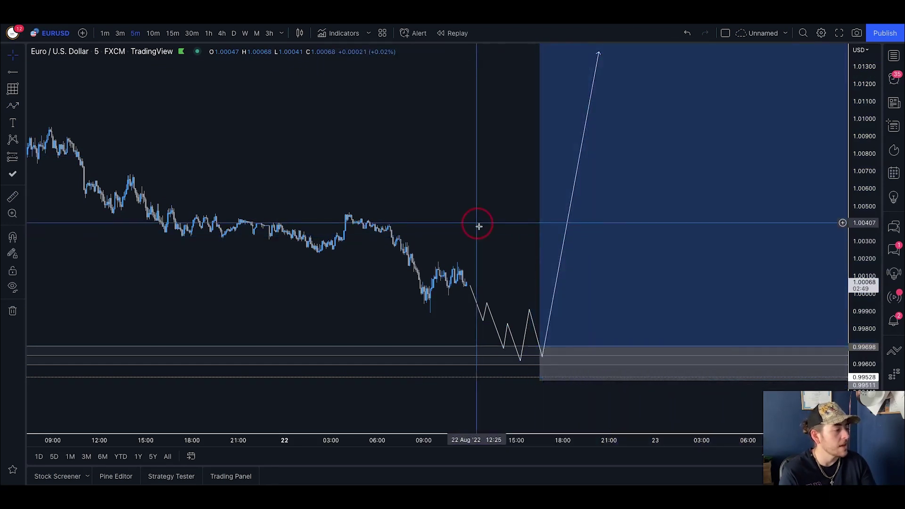
pyautogui.moveTo(541, 381); pyautogui.dragTo(541, 369)
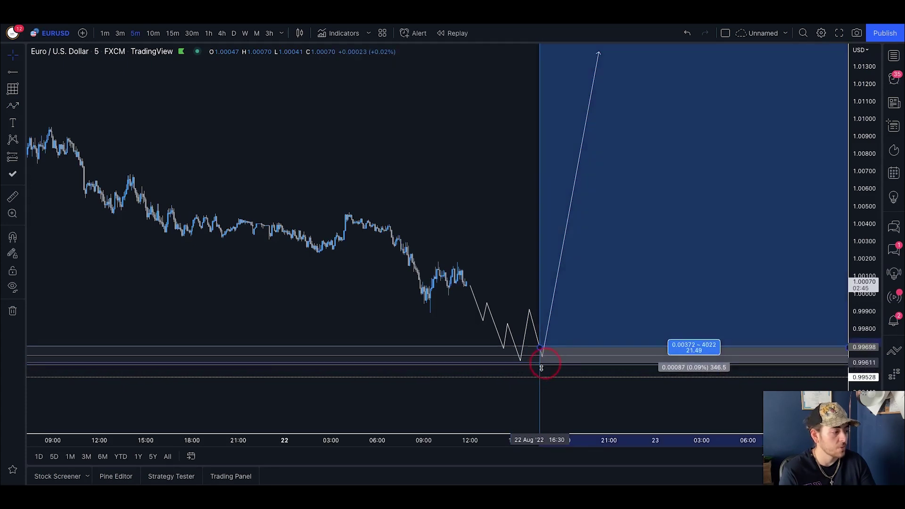
# Lower the long position's stop to 0.99587 and inspect its target at the supply zone
pyautogui.click(528, 328)
pyautogui.moveTo(487, 250); pyautogui.dragTo(504, 391)
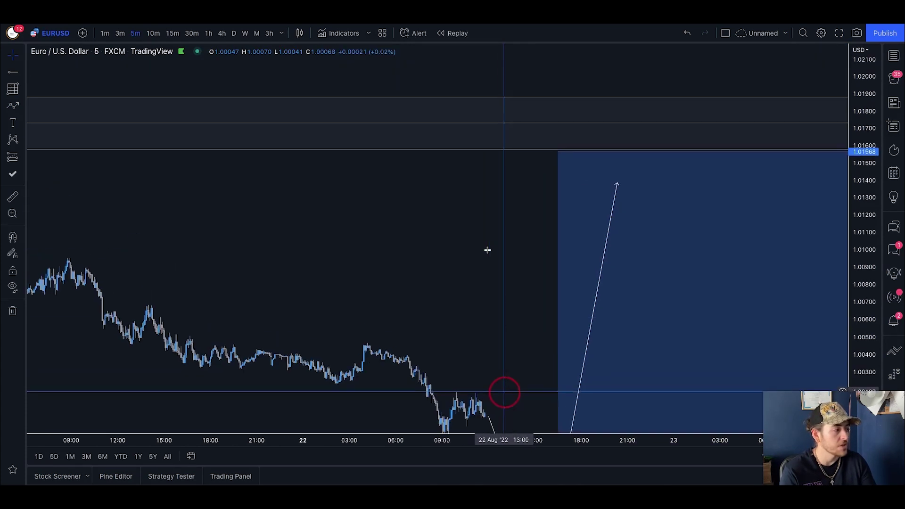
pyautogui.moveTo(517, 304); pyautogui.dragTo(450, 120)
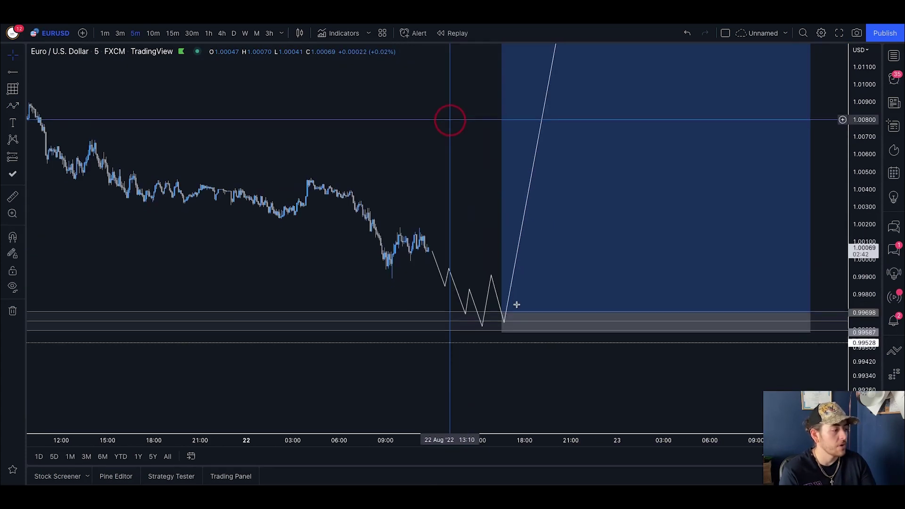
# Switch the chart to the 1-hour timeframe and delete the long position and the projected path
pyautogui.click(209, 33)
pyautogui.moveTo(858, 134); pyautogui.dragTo(859, 325)
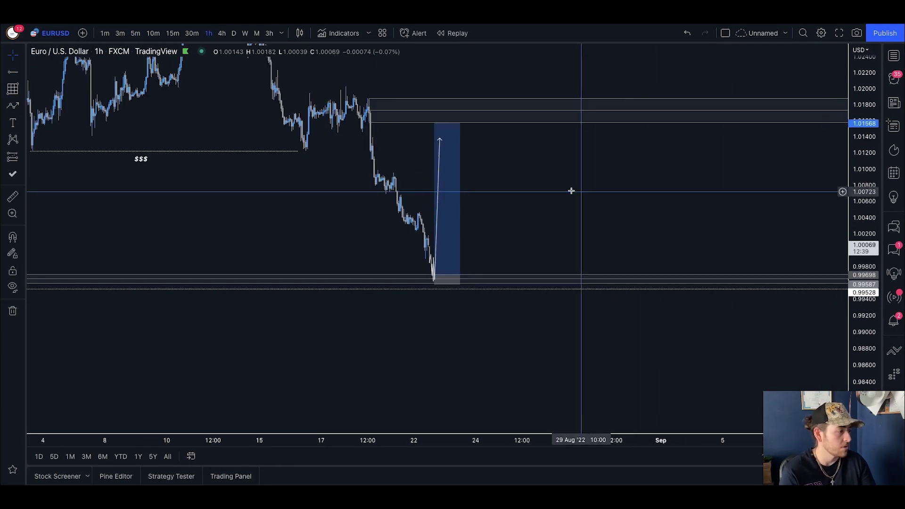
pyautogui.moveTo(571, 192); pyautogui.dragTo(689, 193)
pyautogui.click(569, 192)
pyautogui.press('=')
pyautogui.click(632, 113)
pyautogui.press('Delete')
pyautogui.click(556, 206)
pyautogui.press('Delete')
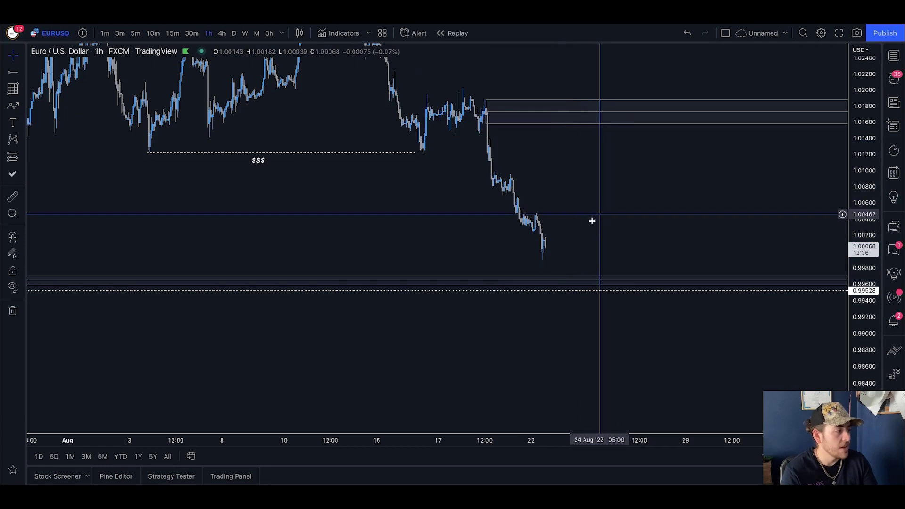
# Draw a short horizontal arrow extending forward from the latest swing high at about 1.0047
pyautogui.moveTo(571, 246); pyautogui.dragTo(552, 245)
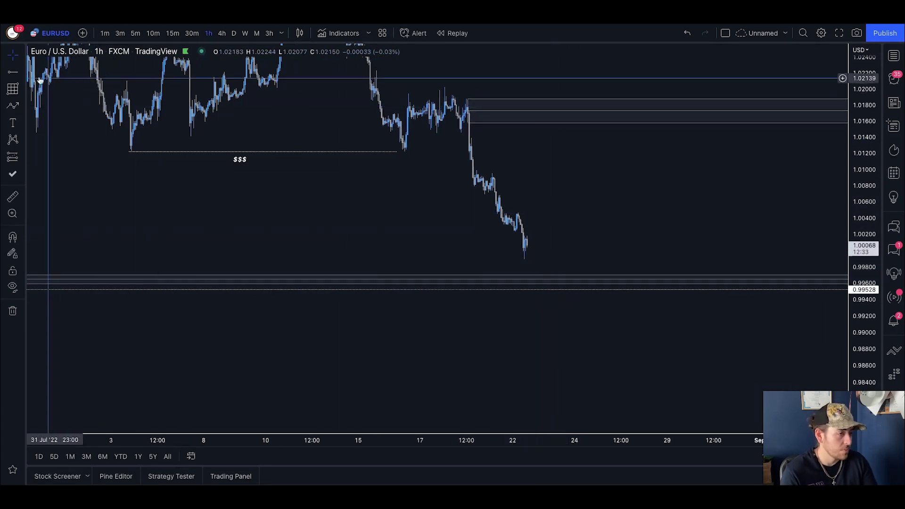
pyautogui.click(17, 75)
pyautogui.click(55, 94)
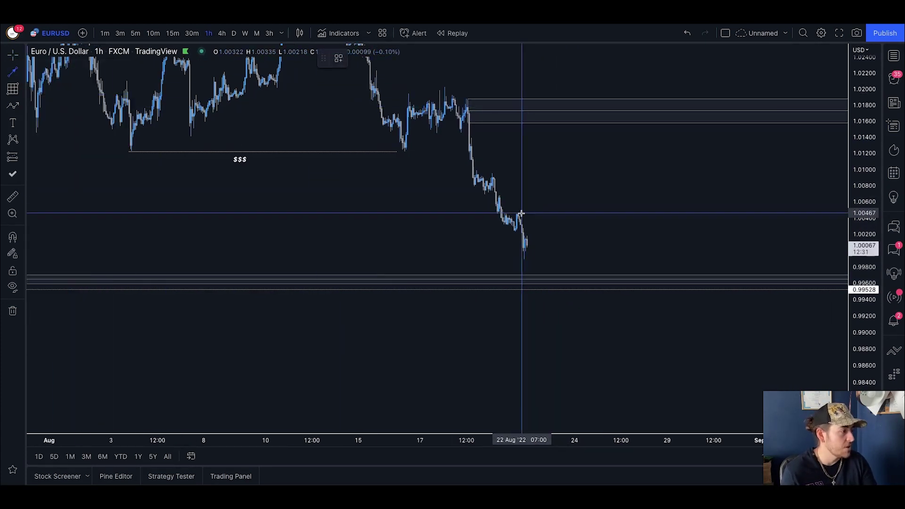
pyautogui.click(548, 214)
# Sketch a projected path from current price into the demand zone, zigzagging through about 1.0058, 0.9982, 1.0107 and 1.0041 up to the supply zone
pyautogui.click(8, 109)
pyautogui.click(532, 247)
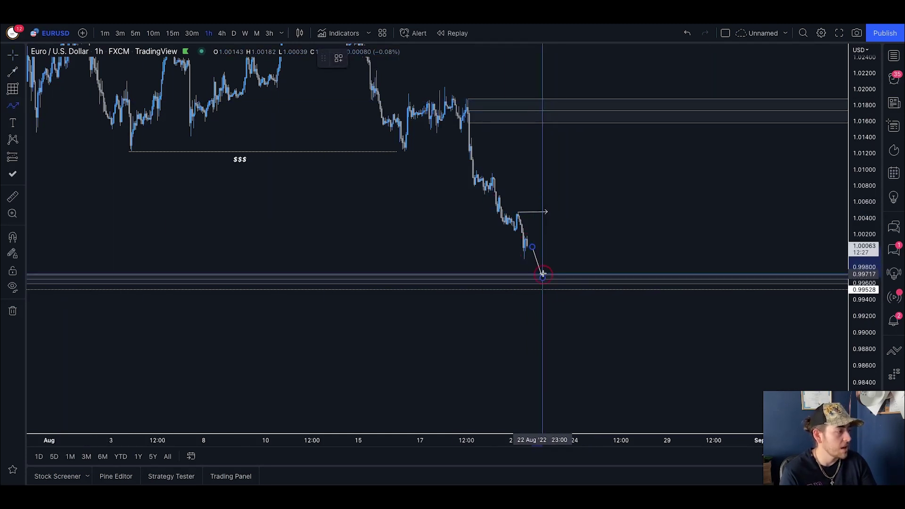
pyautogui.click(543, 278)
pyautogui.click(554, 204)
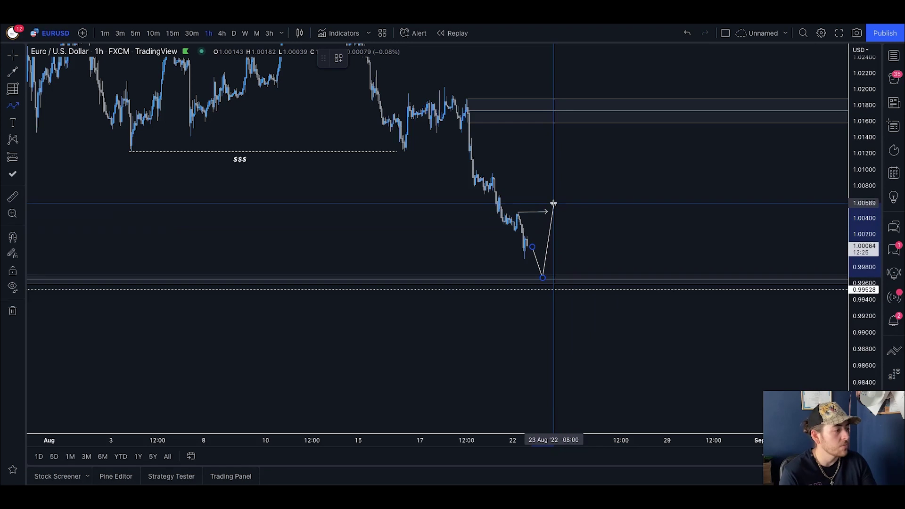
pyautogui.click(565, 265)
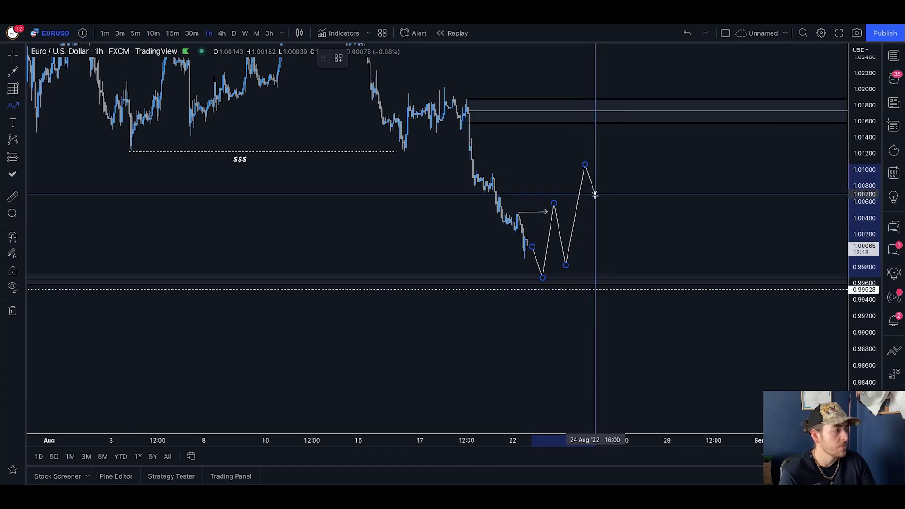
pyautogui.click(593, 217)
pyautogui.doubleClick(611, 124)
# Extend the projected path's end point up through the supply zone to about 1.0285
pyautogui.moveTo(652, 153); pyautogui.dragTo(610, 160)
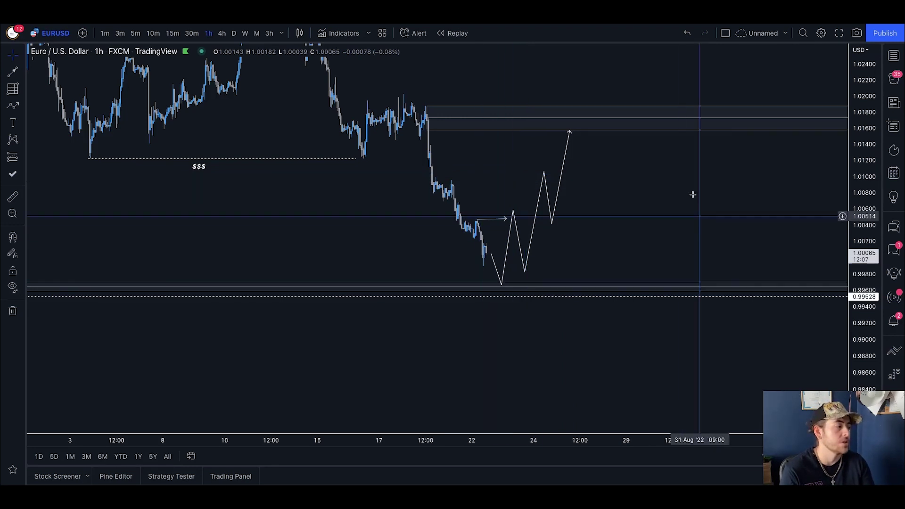
pyautogui.moveTo(579, 137)
pyautogui.mouseDown()
pyautogui.moveTo(574, 209)
pyautogui.moveTo(566, 141)
pyautogui.moveTo(573, 123)
pyautogui.mouseUp()
pyautogui.click(588, 214)
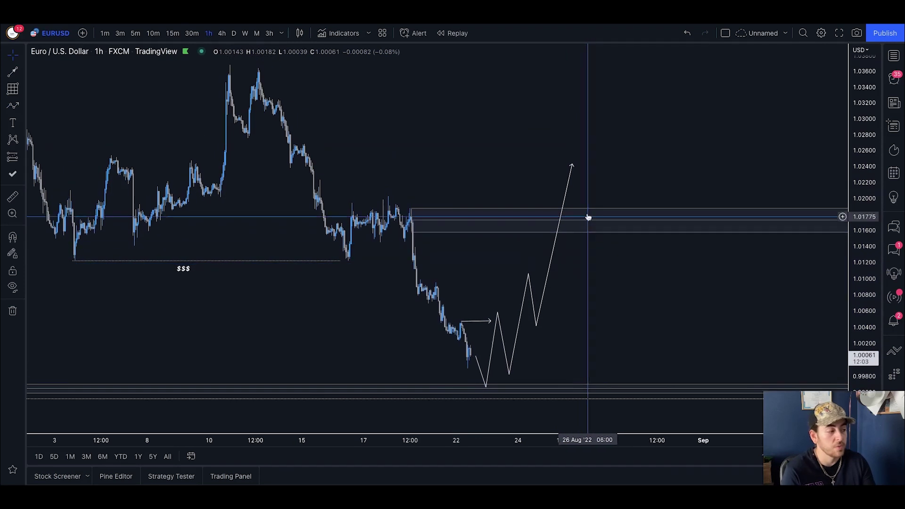
pyautogui.moveTo(573, 164); pyautogui.dragTo(577, 131)
pyautogui.moveTo(426, 143); pyautogui.dragTo(447, 187)
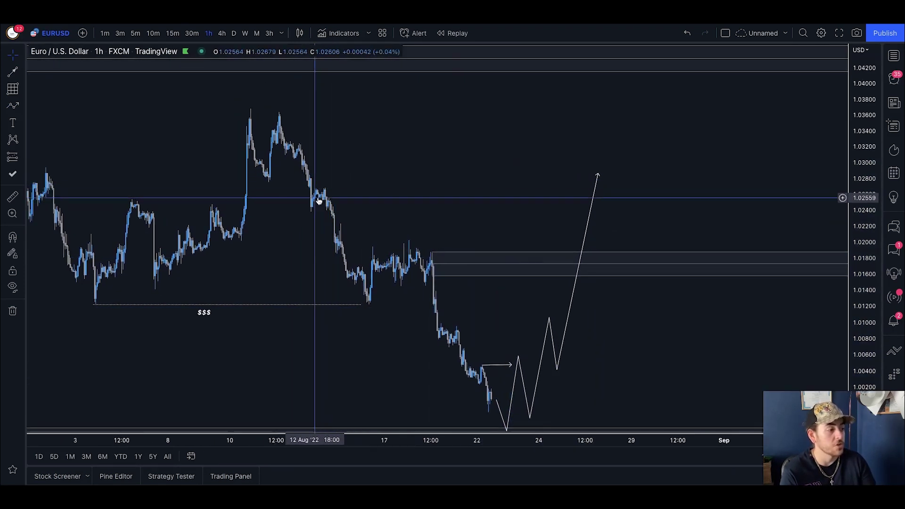
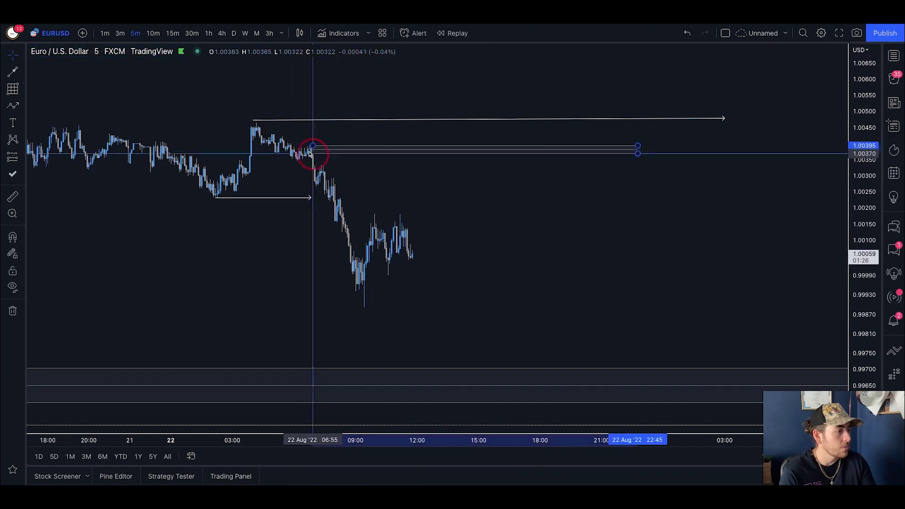
# Draw a short horizontal trend line across the two recent equal highs at 1.00187
pyautogui.click(437, 191)
pyautogui.moveTo(507, 195); pyautogui.dragTo(548, 177)
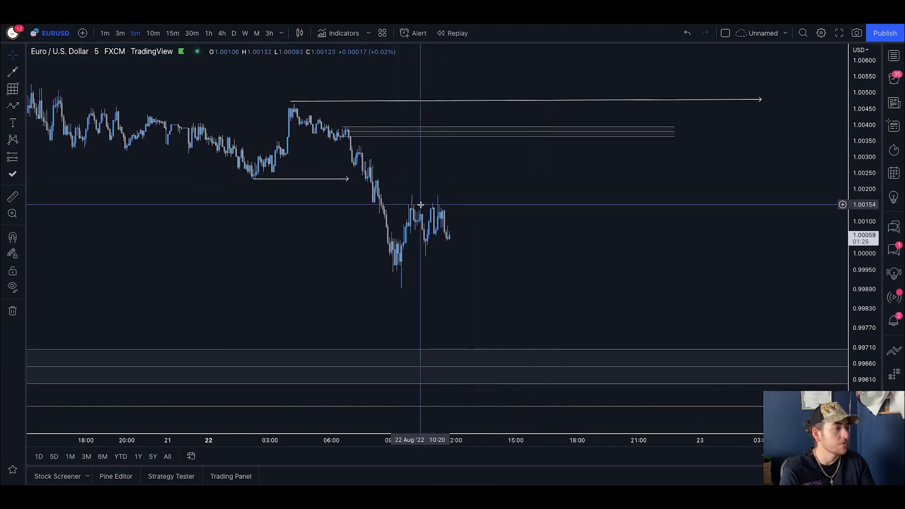
pyautogui.scroll(1, 420, 203)
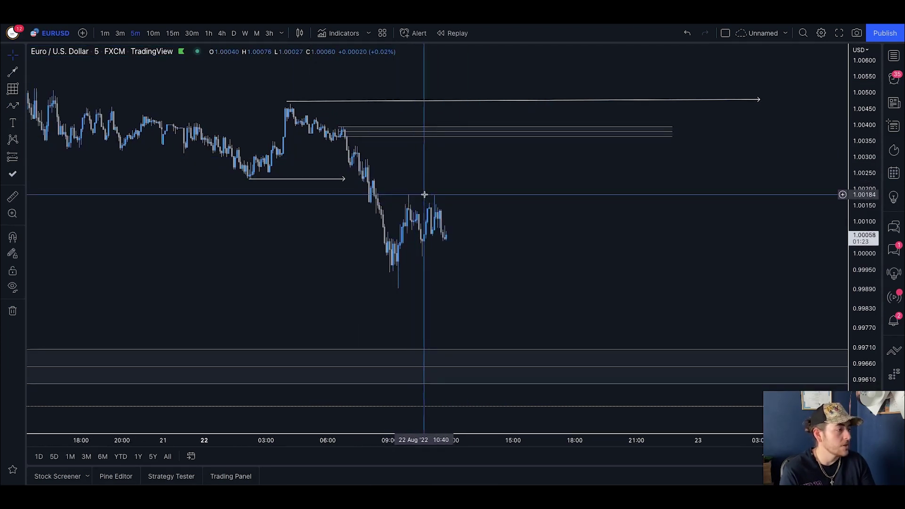
pyautogui.click(14, 72)
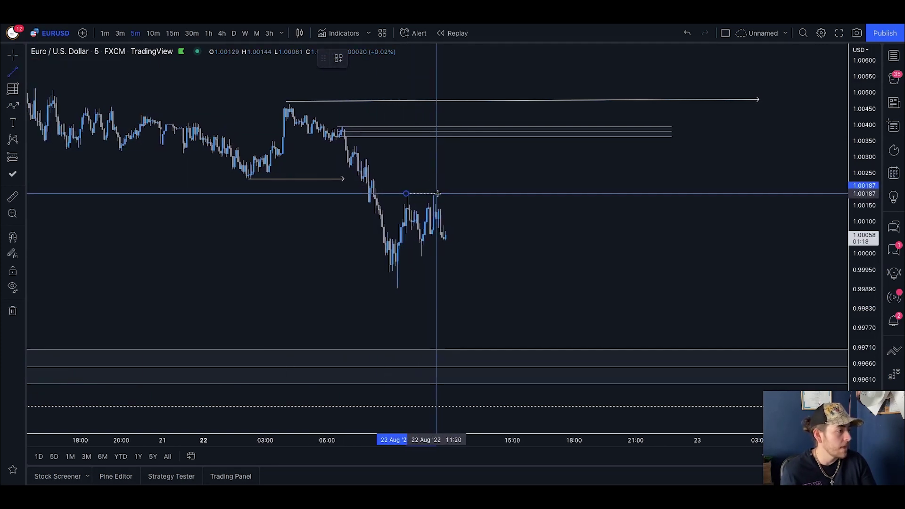
pyautogui.click(499, 179)
pyautogui.scroll(1, 424, 146)
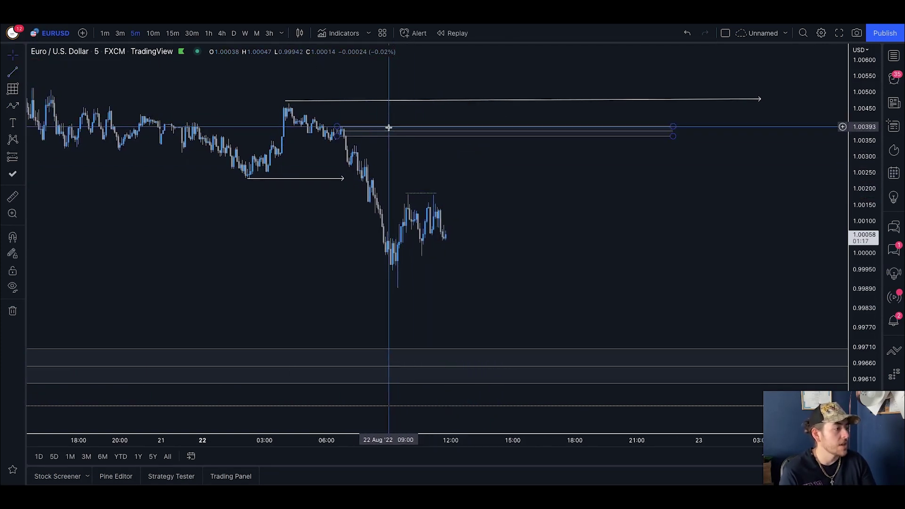
# Mark a small supply zone from 1.00335 to 1.00304 at the swing high just below the larger 5-minute supply zone
pyautogui.click(397, 155)
pyautogui.scroll(1, 396, 155)
pyautogui.click(19, 88)
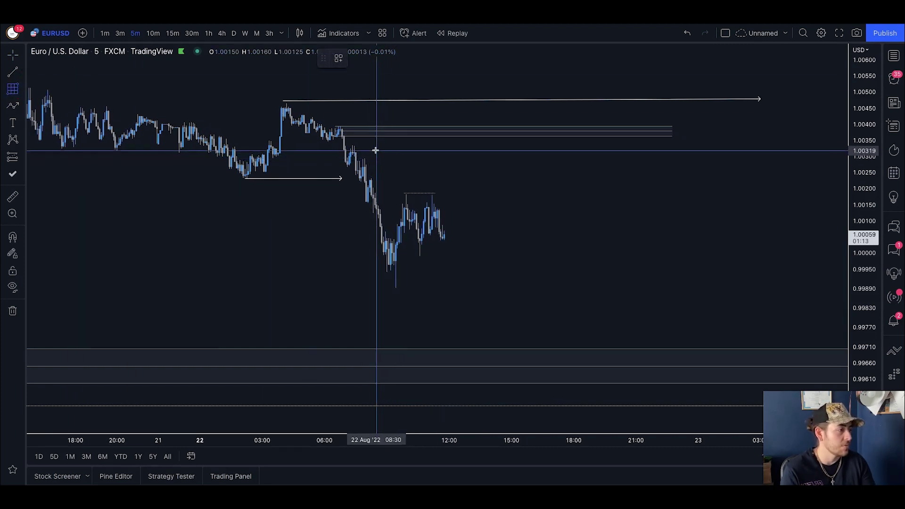
pyautogui.click(354, 145)
pyautogui.click(368, 152)
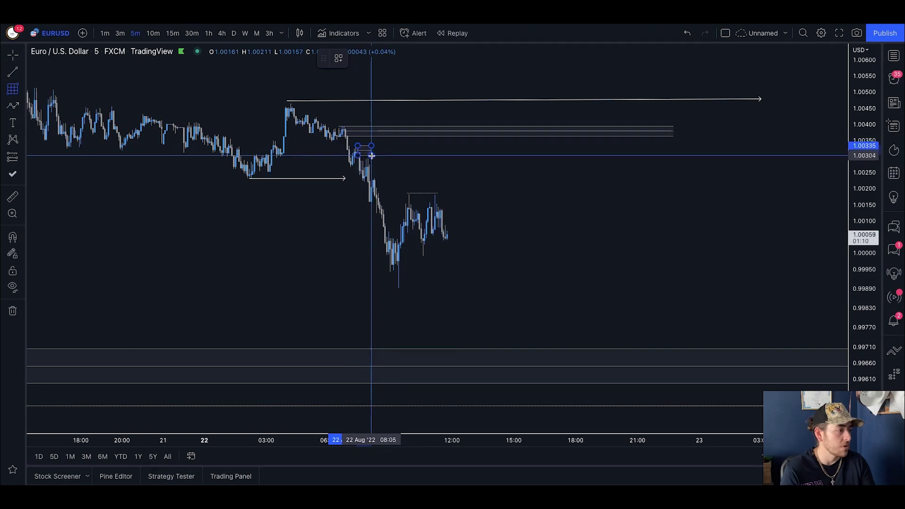
# Examine the two 5-minute supply zones, the sell-off beneath them and the equal highs before current price
pyautogui.click(334, 137)
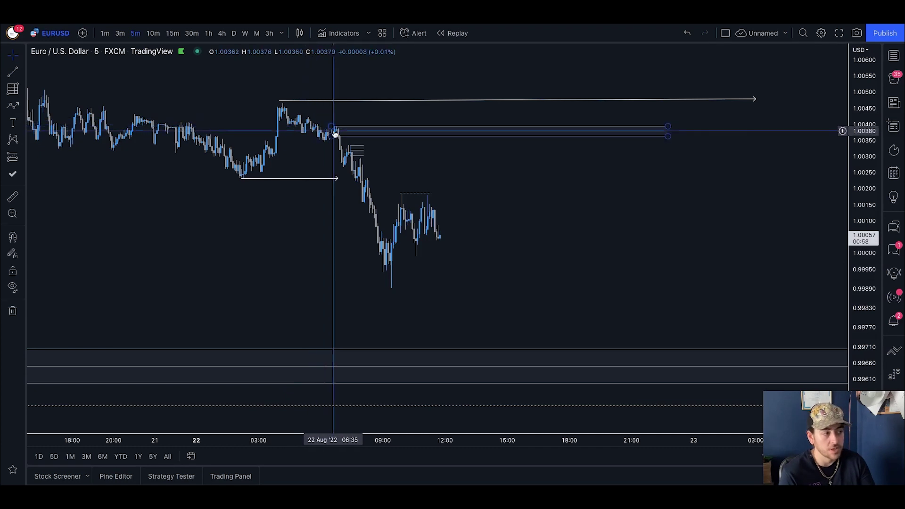
pyautogui.scroll(-1, 346, 152)
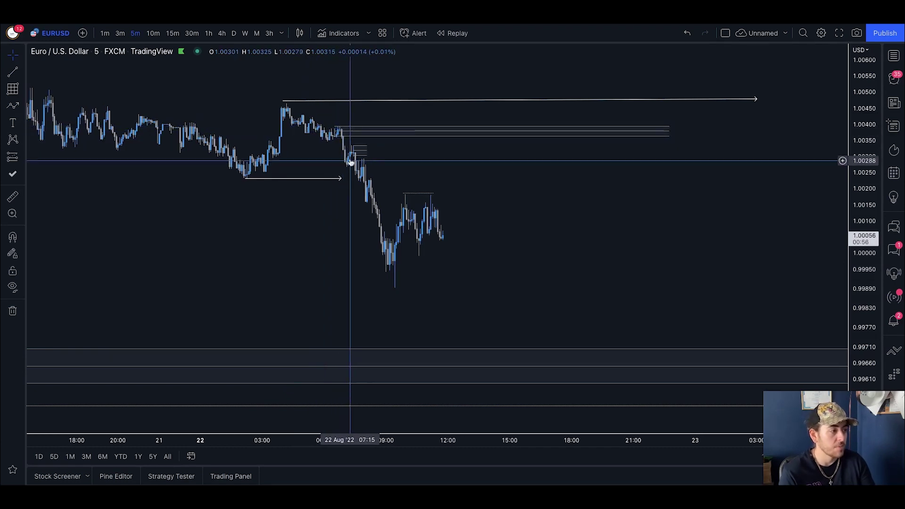
pyautogui.click(357, 154)
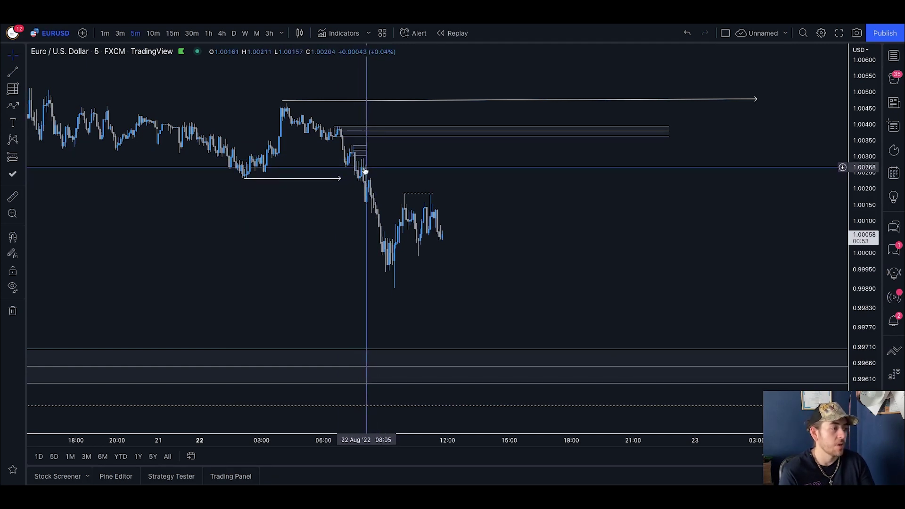
pyautogui.scroll(1, 370, 193)
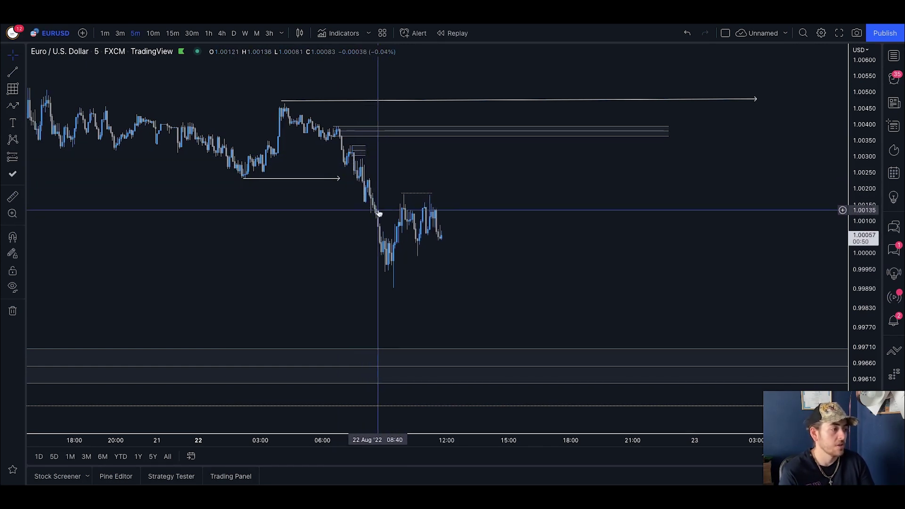
pyautogui.scroll(1, 370, 188)
pyautogui.scroll(1, 373, 207)
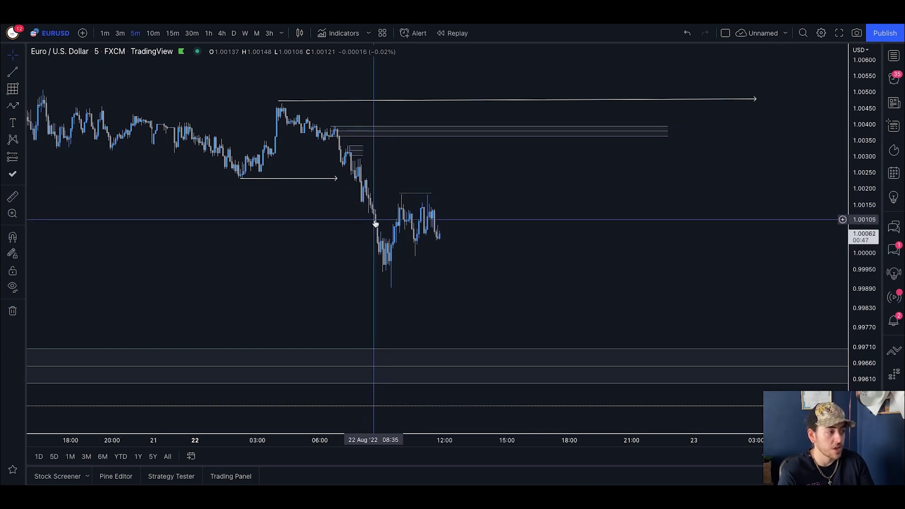
pyautogui.hscroll(1, 374, 220)
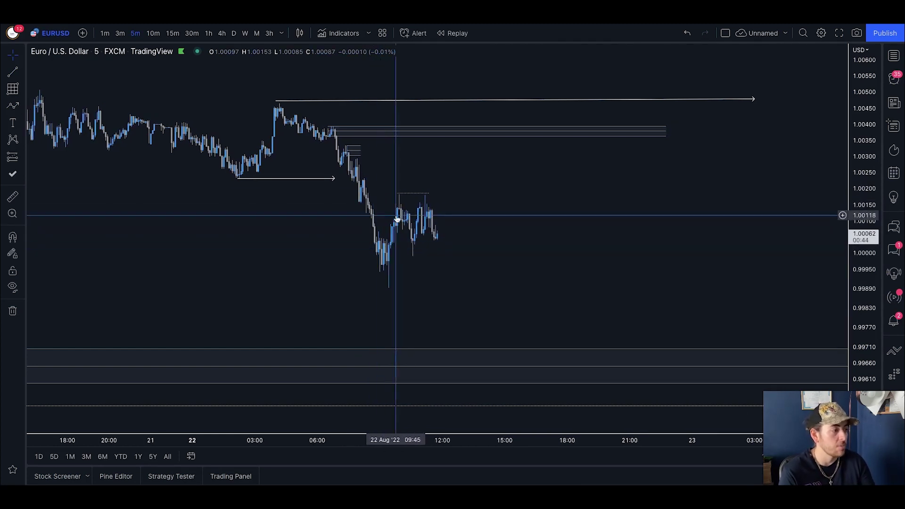
pyautogui.scroll(1, 397, 218)
pyautogui.click(465, 209)
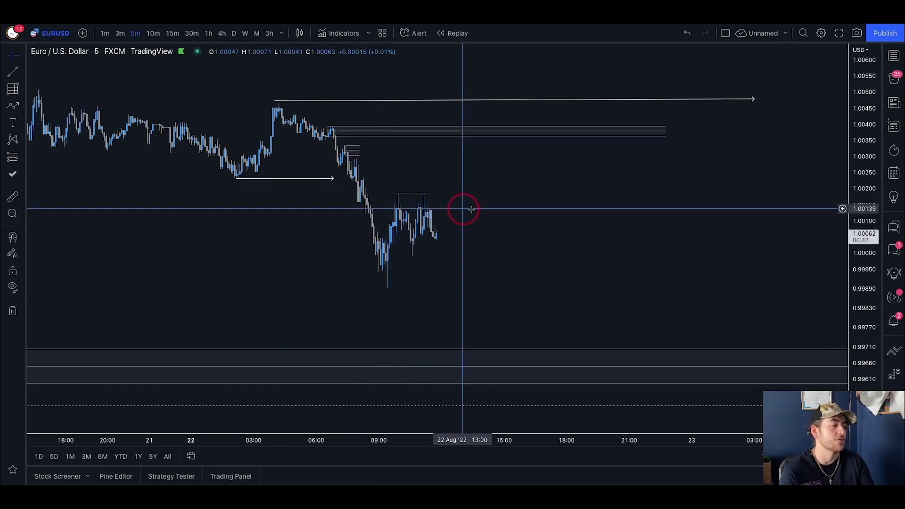
pyautogui.moveTo(464, 209); pyautogui.dragTo(440, 207)
pyautogui.scroll(-1, 424, 205)
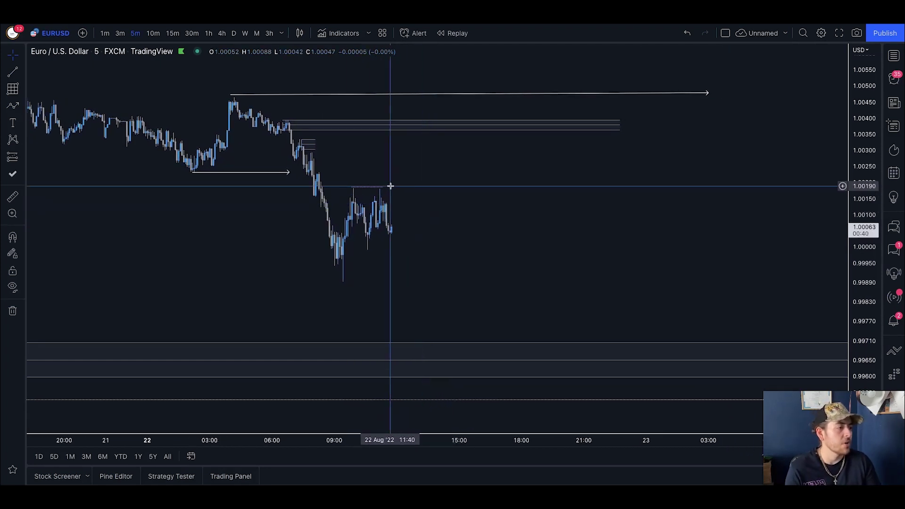
pyautogui.hscroll(-2, 370, 171)
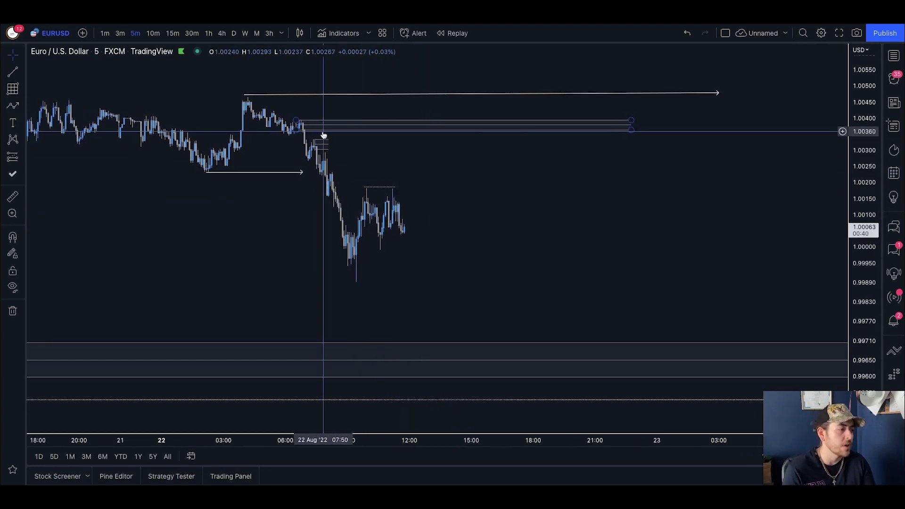
# Sketch a projected path zigzagging from current price into the 5-minute supply zone, dipping to about 1.0018, retesting near 1.0035 and falling to the demand zone
pyautogui.click(421, 225)
pyautogui.click(434, 179)
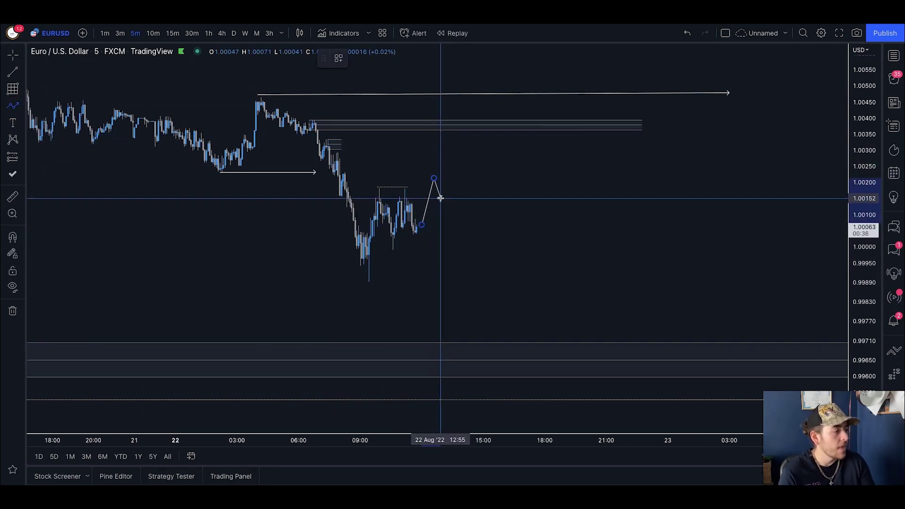
pyautogui.click(440, 199)
pyautogui.click(453, 153)
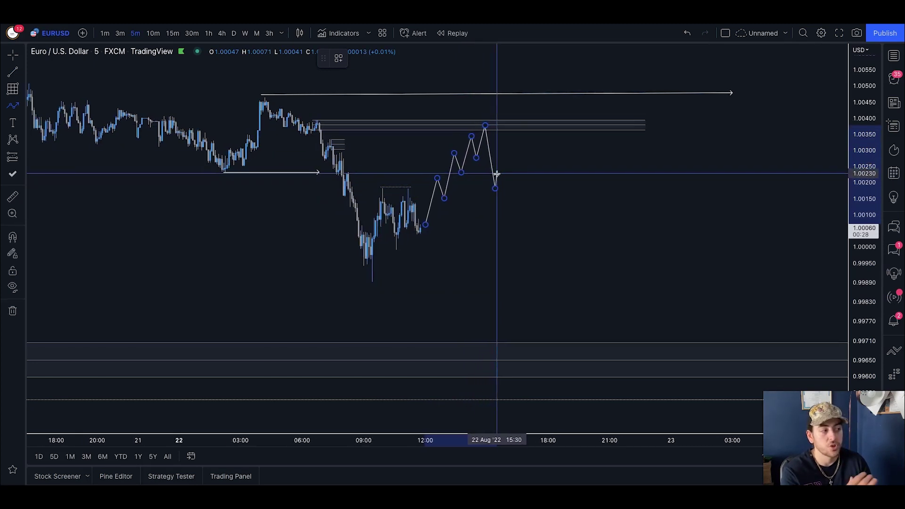
pyautogui.click(509, 138)
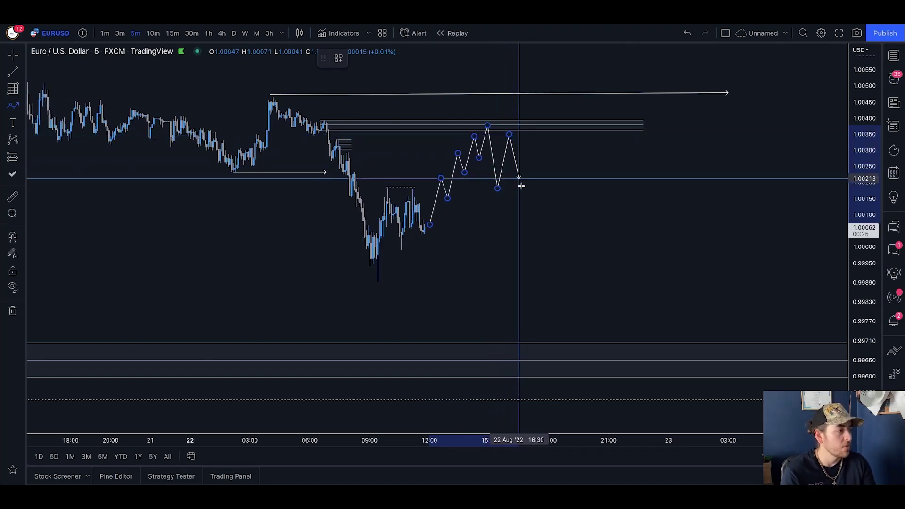
pyautogui.doubleClick(537, 340)
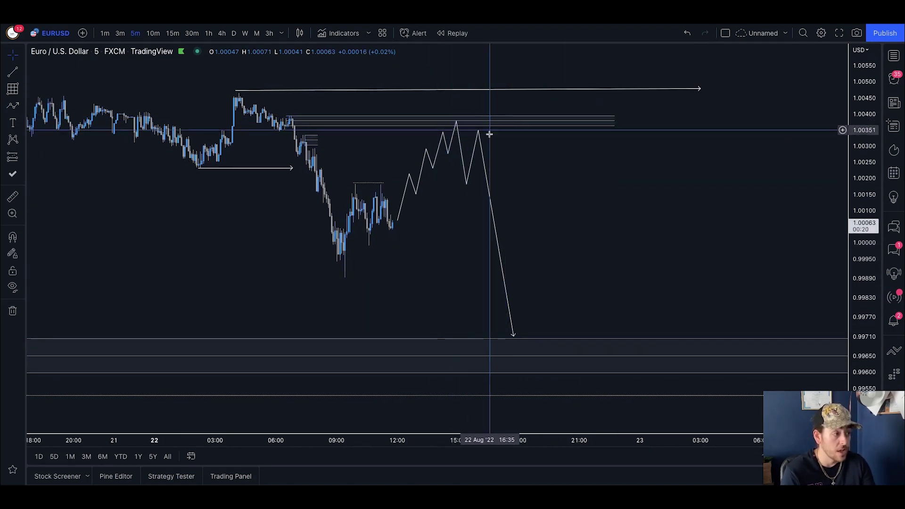
# Move the projected path's end point forward in time to about 18:30 at 0.99716, just above the demand zone
pyautogui.click(468, 185)
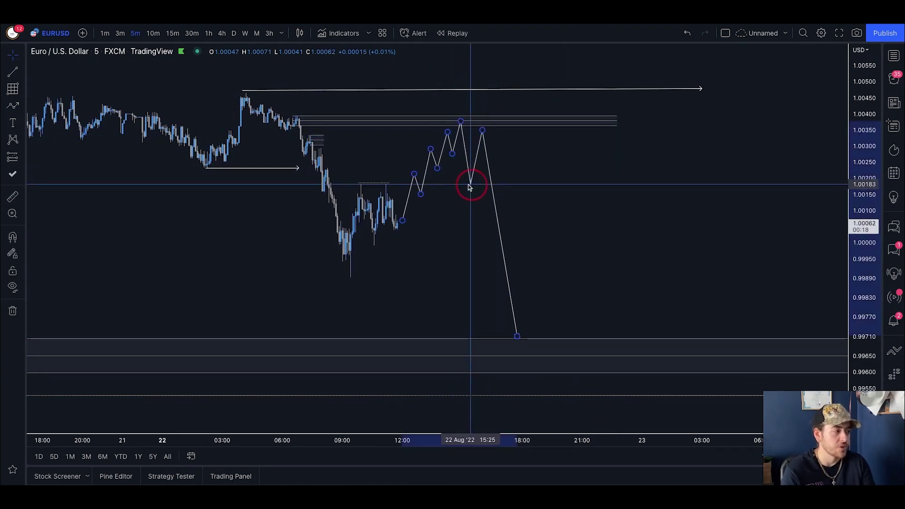
pyautogui.click(602, 195)
pyautogui.moveTo(602, 195); pyautogui.dragTo(582, 166)
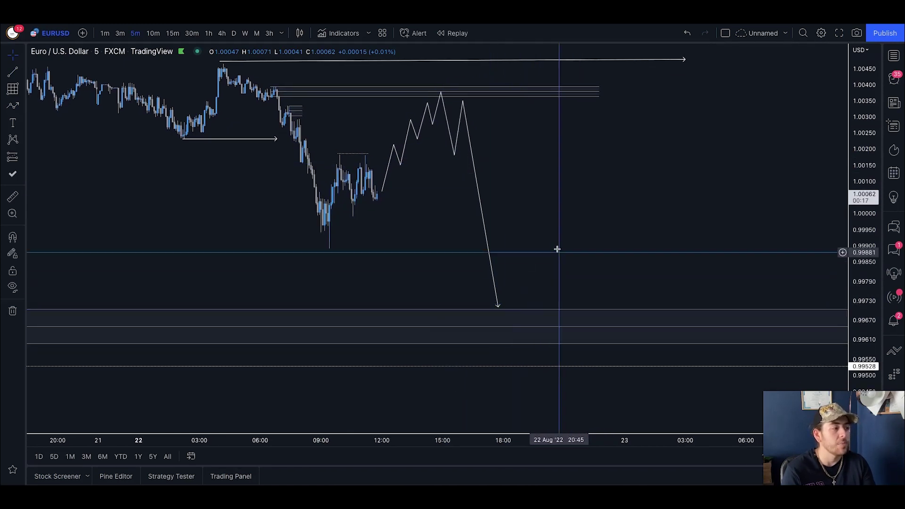
pyautogui.scroll(1, 505, 321)
pyautogui.moveTo(496, 308); pyautogui.dragTo(509, 306)
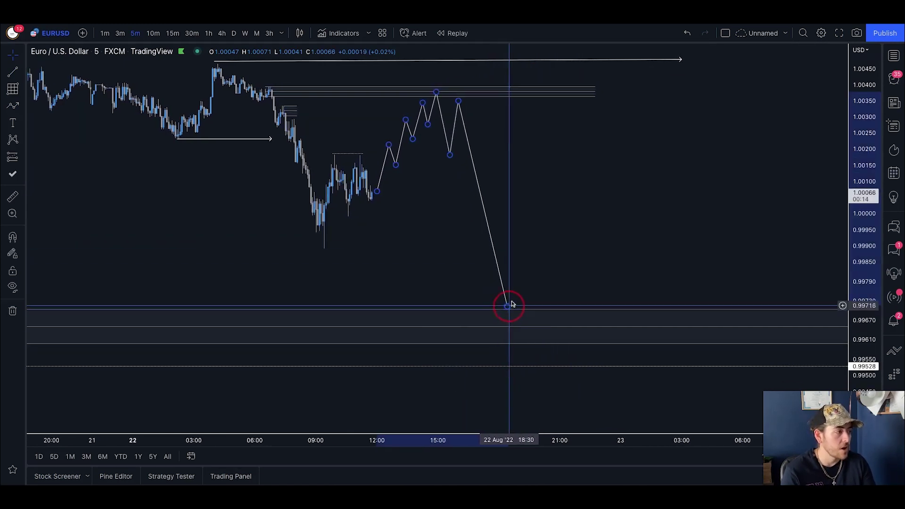
# Examine the projected sell-off path and supply zones above it on the 5-minute chart and again on the 1-hour chart
pyautogui.moveTo(532, 262); pyautogui.dragTo(532, 298)
pyautogui.scroll(-1, 535, 254)
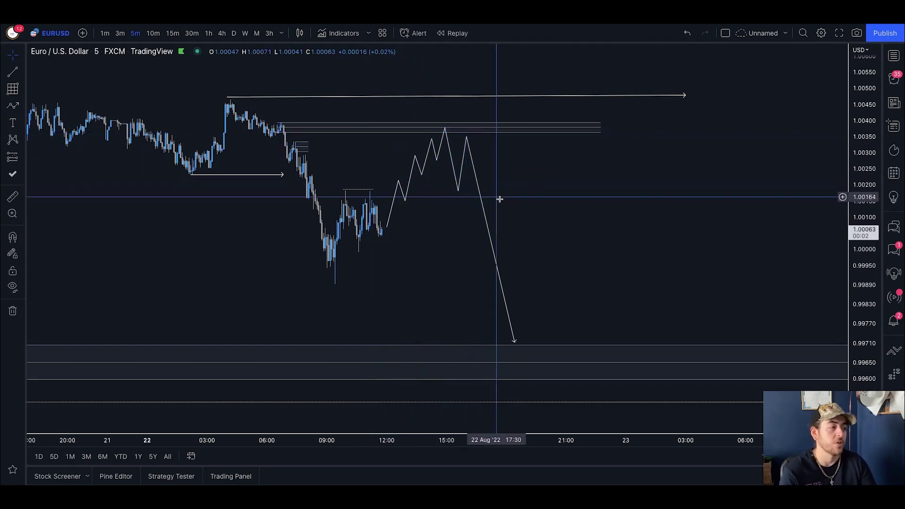
pyautogui.moveTo(235, 137); pyautogui.dragTo(466, 179)
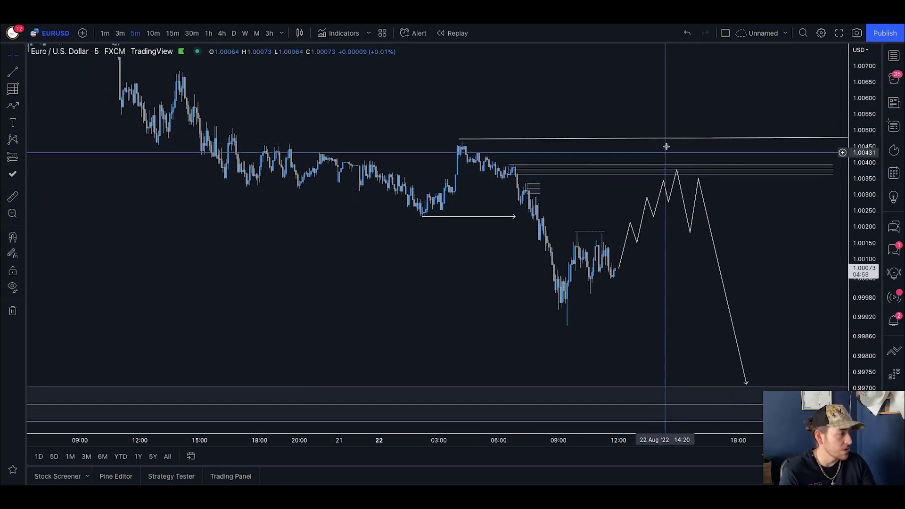
pyautogui.moveTo(669, 123); pyautogui.dragTo(669, 151)
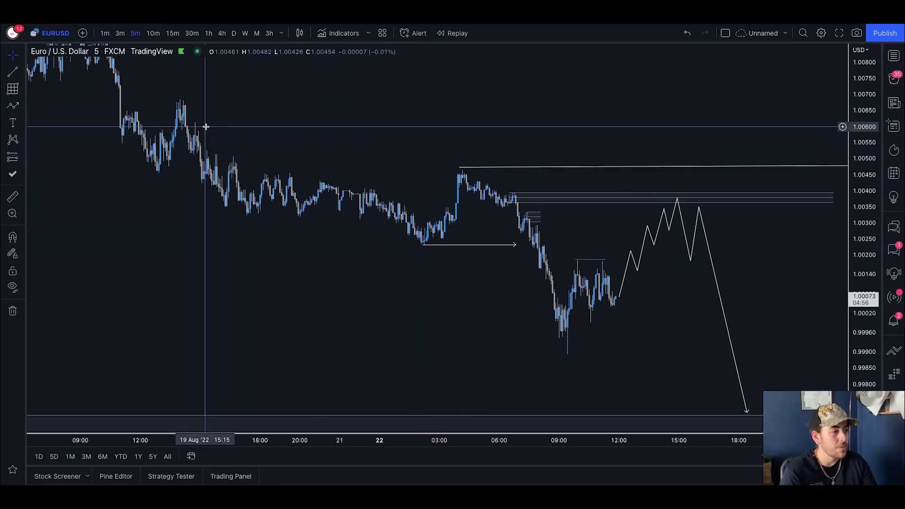
pyautogui.hscroll(1, 206, 126)
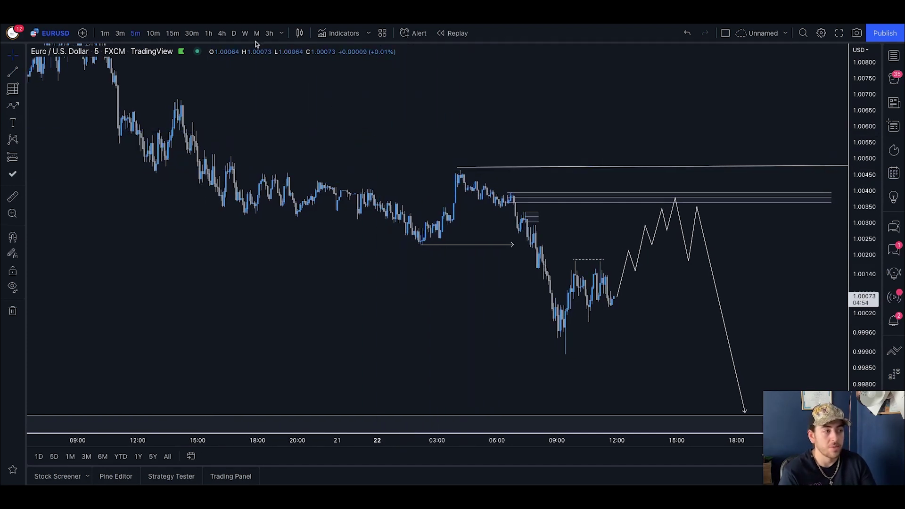
pyautogui.click(212, 33)
pyautogui.moveTo(874, 144); pyautogui.dragTo(864, 277)
pyautogui.scroll(1, 671, 222)
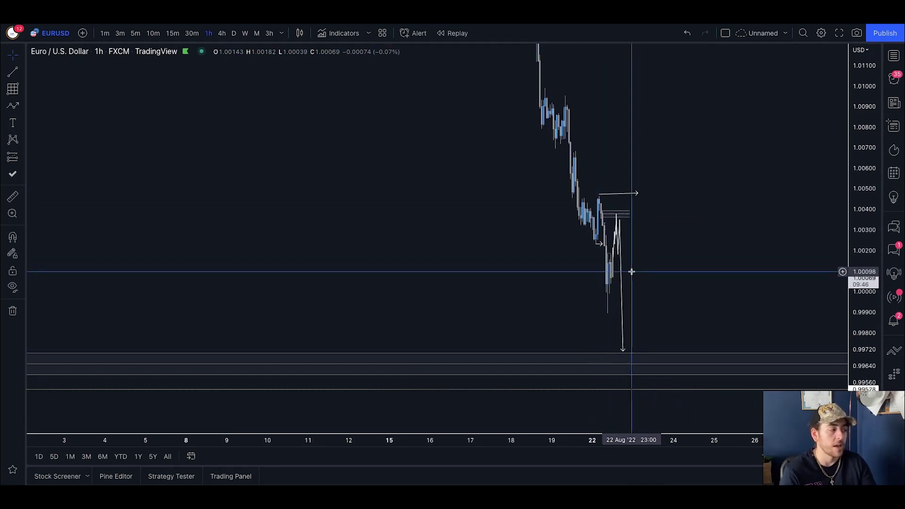
# Switch to the 15-minute chart and examine where the projected path reaches the demand zone
pyautogui.click(174, 36)
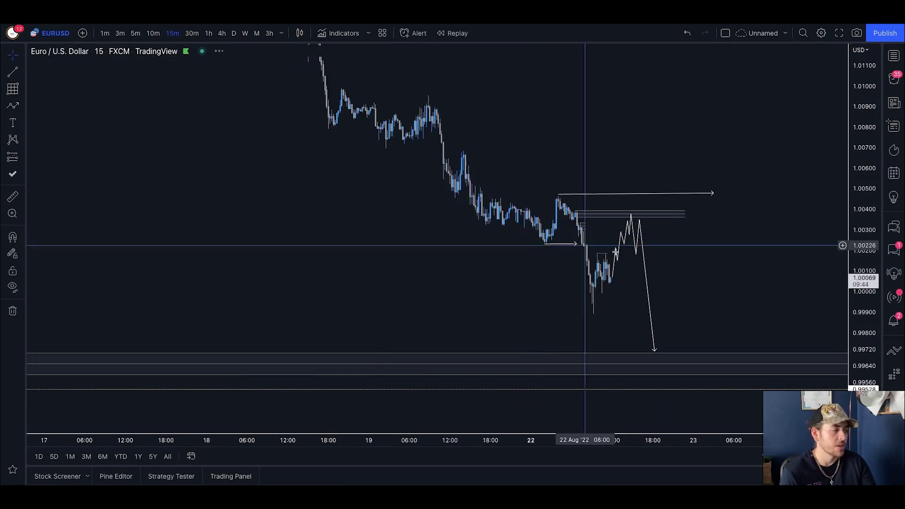
pyautogui.moveTo(676, 263); pyautogui.dragTo(590, 230)
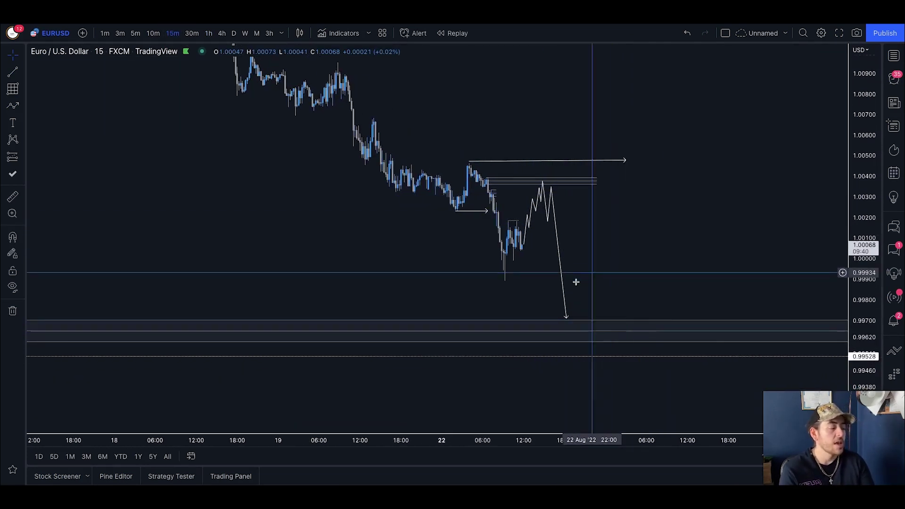
pyautogui.click(565, 320)
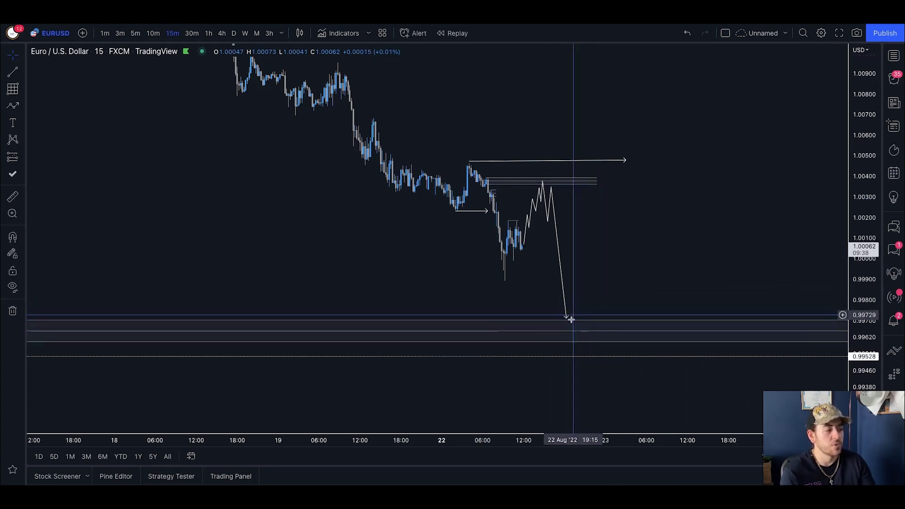
pyautogui.click(626, 311)
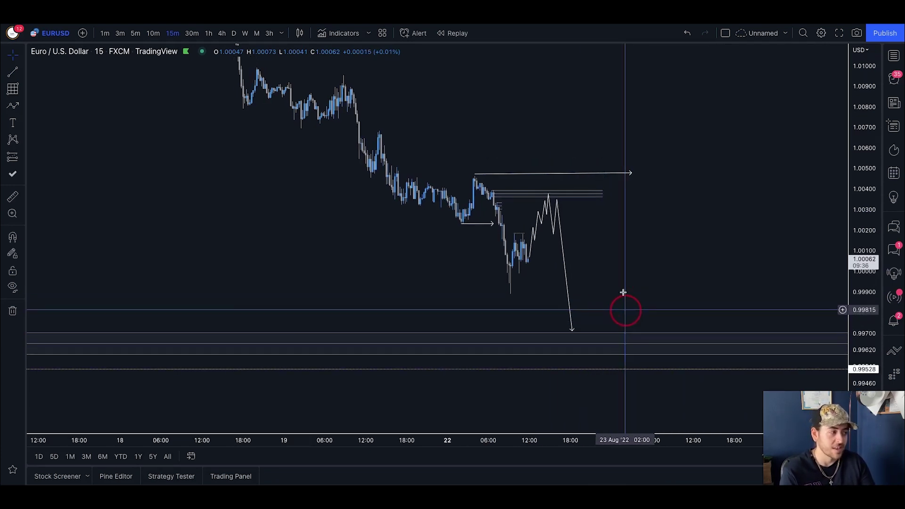
pyautogui.moveTo(614, 291); pyautogui.dragTo(619, 309)
pyautogui.moveTo(560, 436); pyautogui.dragTo(403, 424)
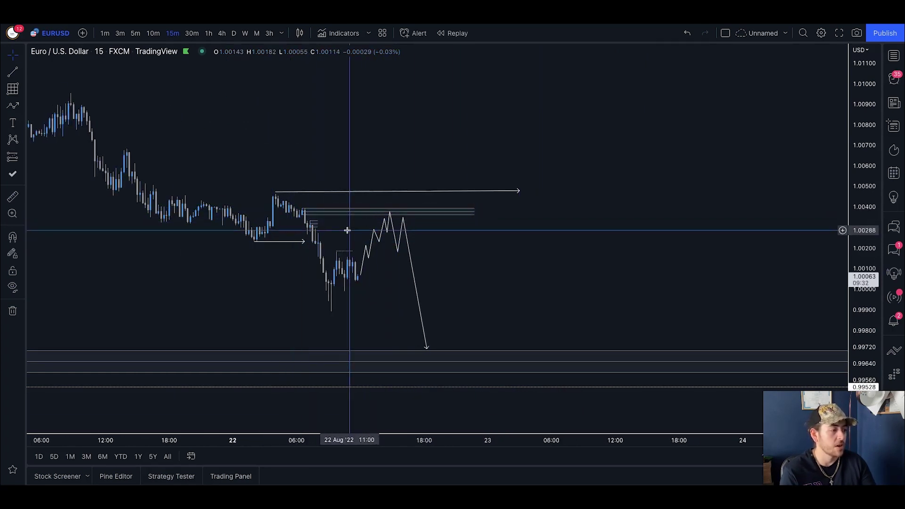
pyautogui.moveTo(541, 271); pyautogui.dragTo(520, 244)
# Sketch a second projected path zigzagging inside the demand zone near 0.996, with a pullback, and rallying above the upper horizontal arrow to about 1.009
pyautogui.click(13, 106)
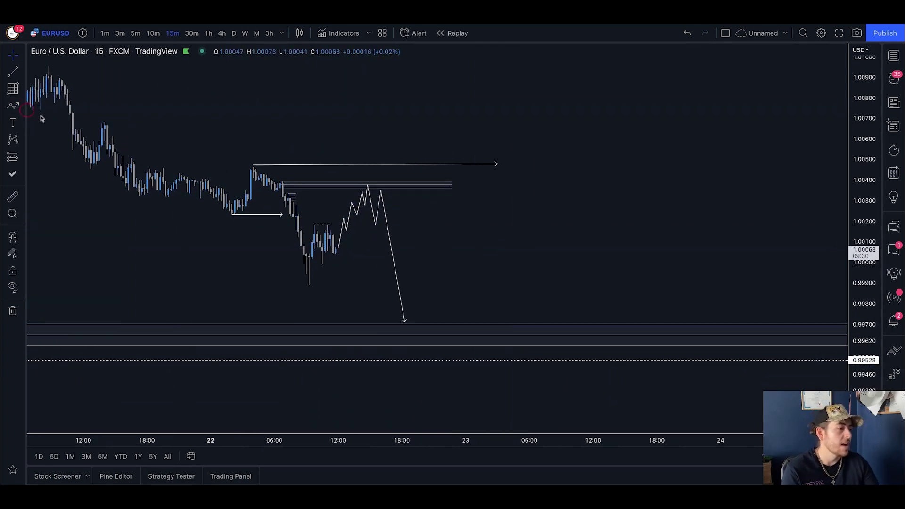
pyautogui.click(418, 318)
pyautogui.click(423, 333)
pyautogui.click(429, 322)
pyautogui.click(434, 344)
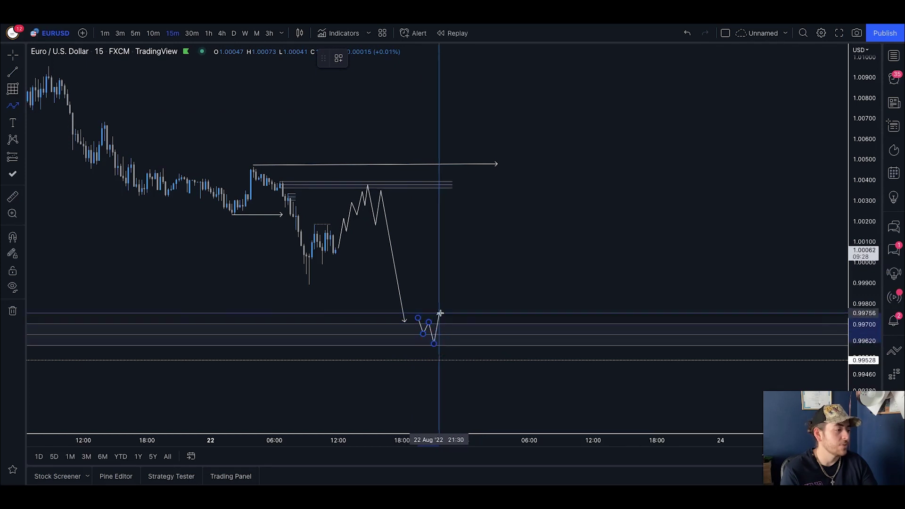
pyautogui.click(441, 307)
pyautogui.click(450, 339)
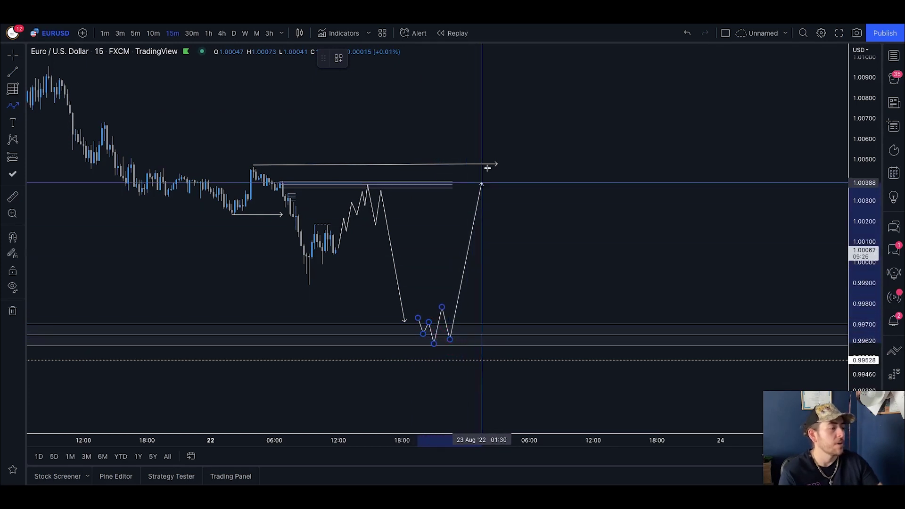
pyautogui.doubleClick(506, 72)
# Extend the rally path's end point up to about 1.016, inside the higher supply zone
pyautogui.moveTo(576, 121); pyautogui.dragTo(619, 297)
pyautogui.moveTo(548, 250); pyautogui.dragTo(572, 117)
pyautogui.click(598, 119)
# Examine the long-term history on the monthly chart, looking back to when price last traded near parity in 2002
pyautogui.moveTo(719, 353); pyautogui.dragTo(713, 321)
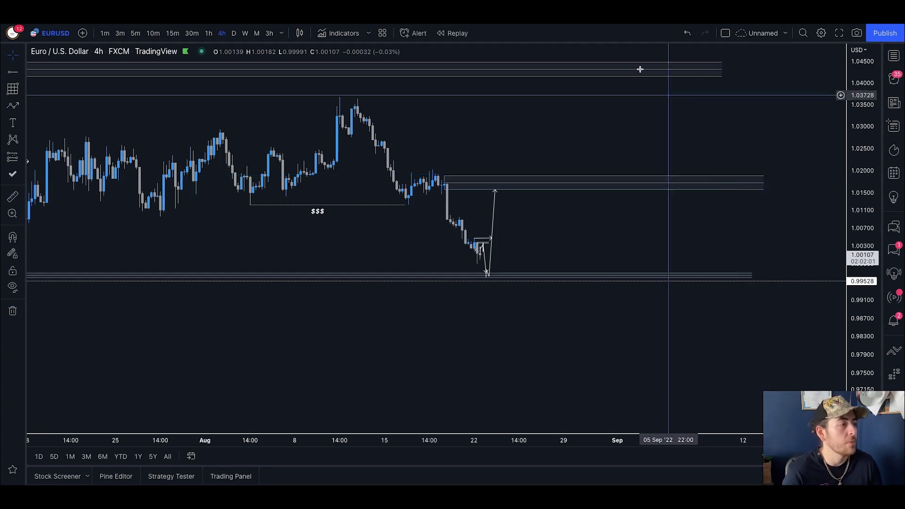
pyautogui.click(245, 33)
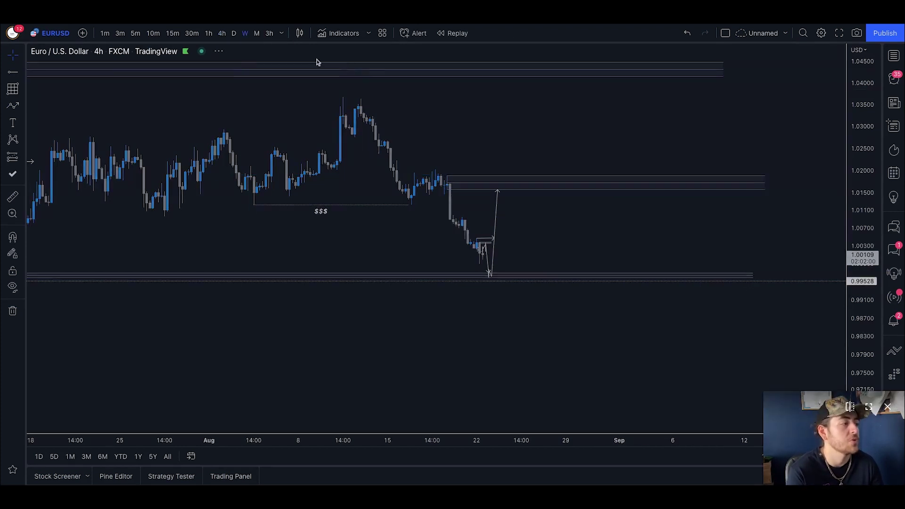
pyautogui.click(256, 33)
pyautogui.moveTo(542, 159); pyautogui.dragTo(731, 164)
pyautogui.moveTo(380, 204); pyautogui.dragTo(613, 218)
pyautogui.moveTo(864, 156); pyautogui.dragTo(561, 256)
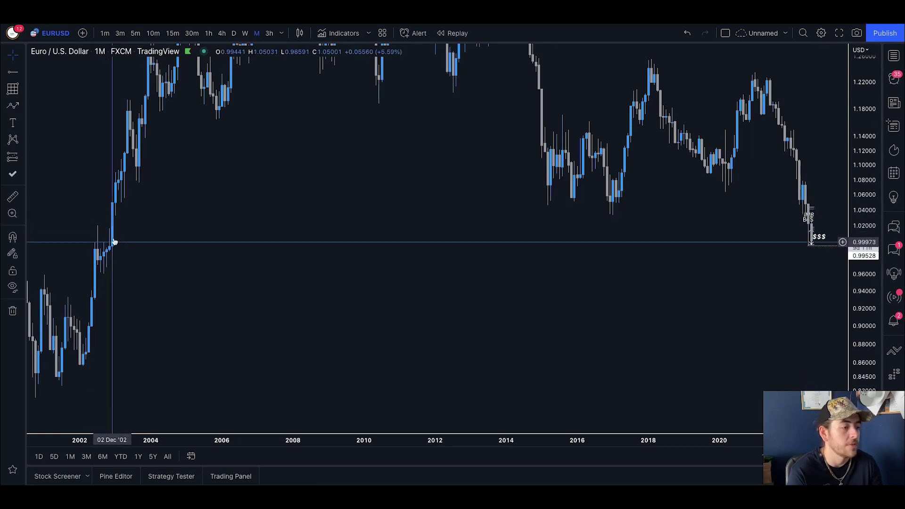
# Start a bar replay of the monthly chart from March 2003, showing the 2001 to 2003 rally
pyautogui.moveTo(114, 242); pyautogui.dragTo(222, 245)
pyautogui.click(451, 33)
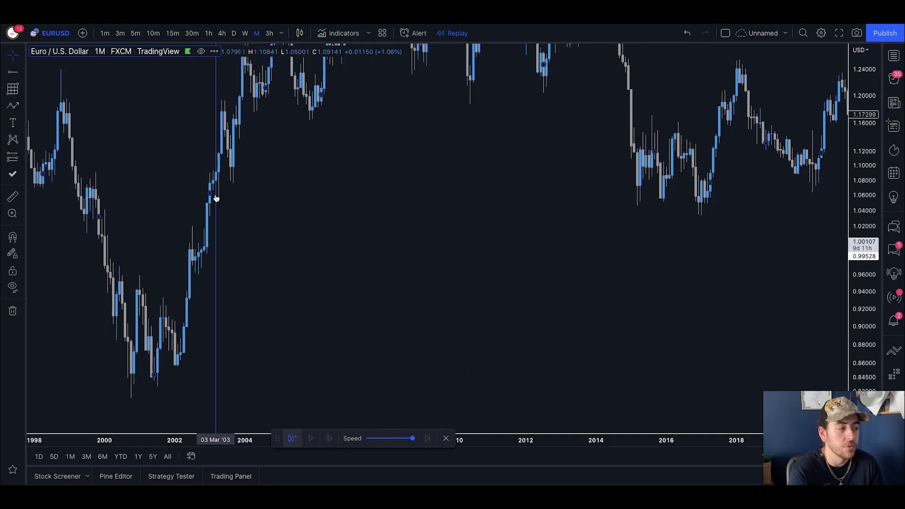
pyautogui.click(216, 198)
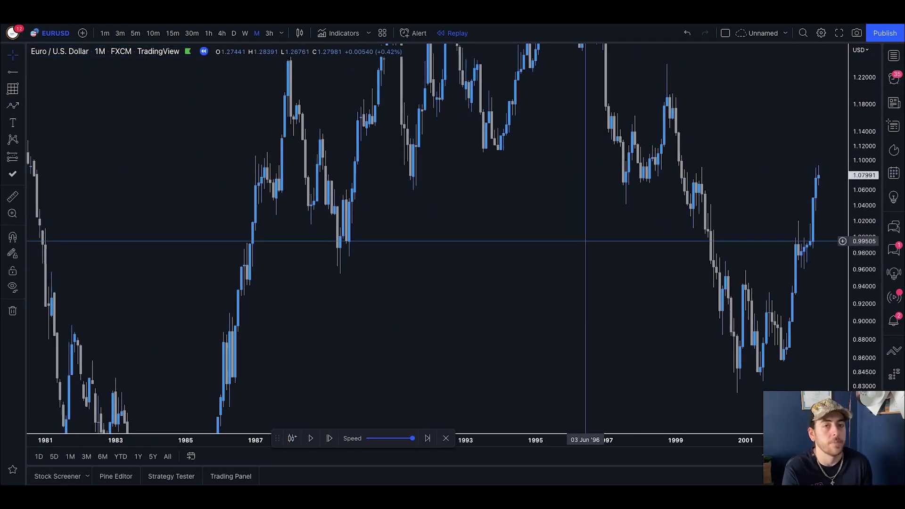
pyautogui.moveTo(568, 180); pyautogui.dragTo(394, 234)
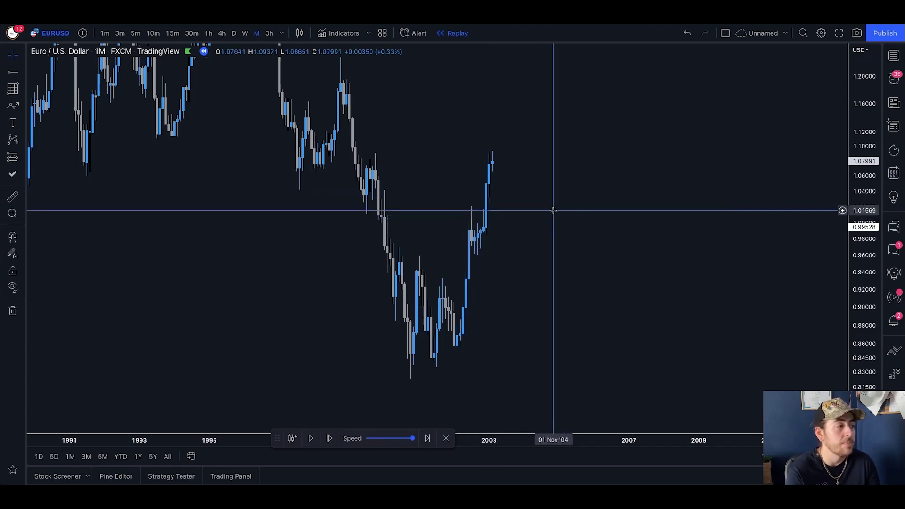
# On the weekly chart, mark lower levels from the 2002 rally with horizontal rays at 0.98081 and 0.95249
pyautogui.click(245, 34)
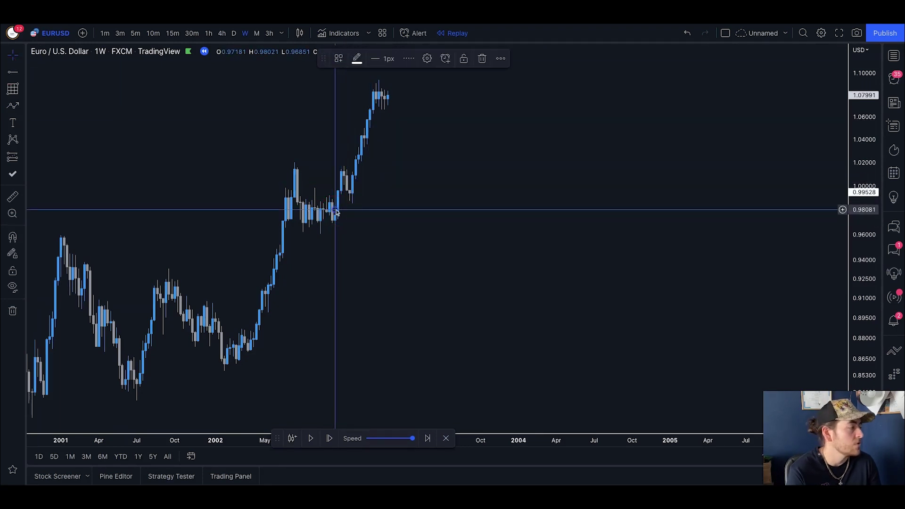
pyautogui.click(432, 182)
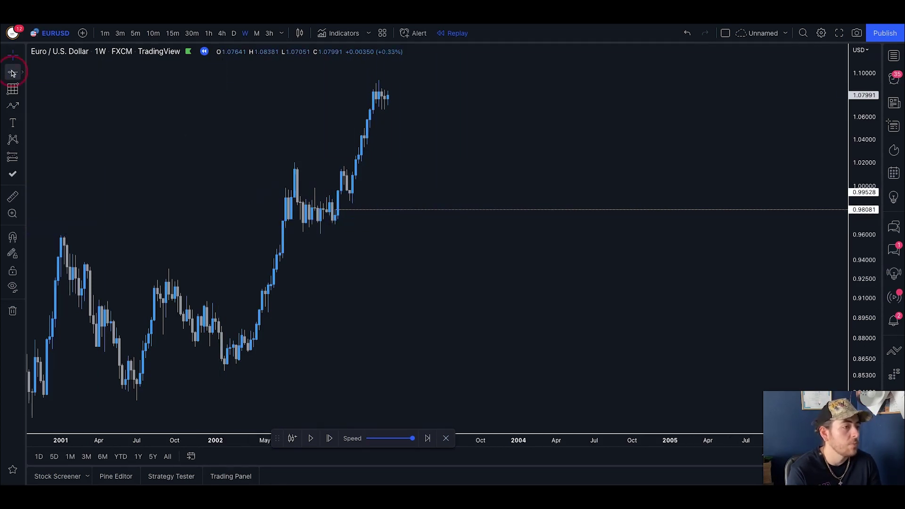
pyautogui.click(348, 262)
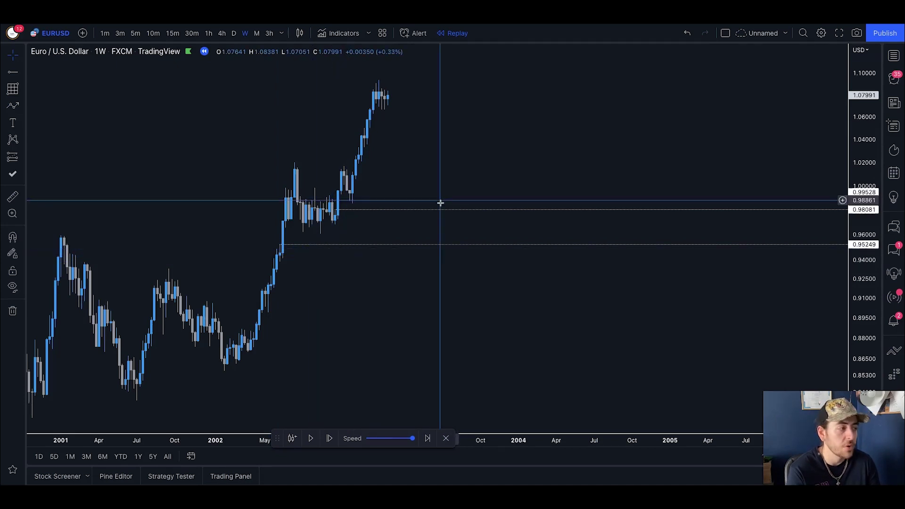
# Exit the bar replay and return to the live 4-hour chart
pyautogui.click(447, 442)
pyautogui.click(532, 280)
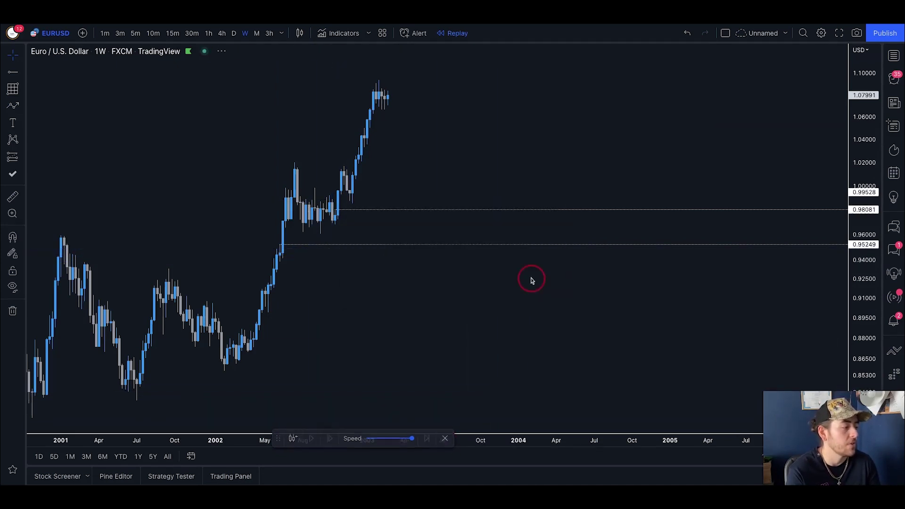
pyautogui.click(244, 34)
pyautogui.click(222, 33)
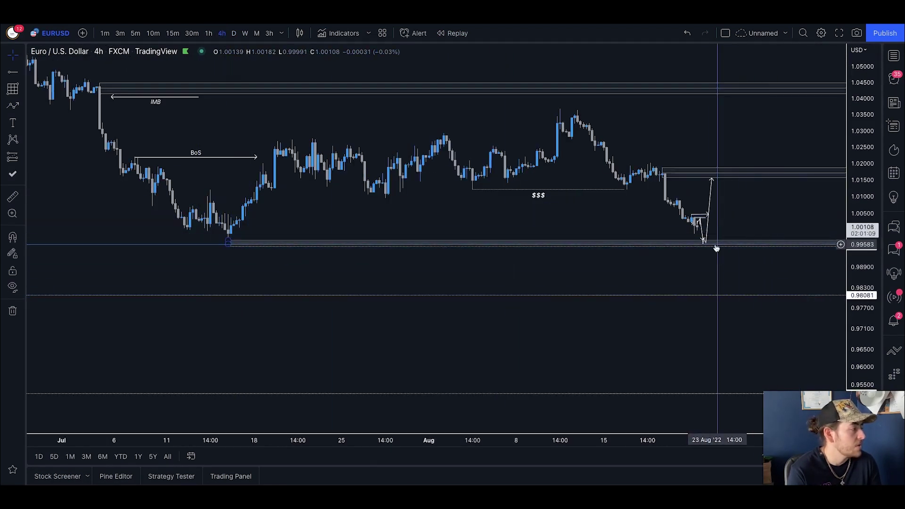
# Replace the rally path with a bearish one that breaks the demand zone, retests it, pauses at 0.98081 and falls to about 0.9525
pyautogui.click(708, 231)
pyautogui.press('Delete')
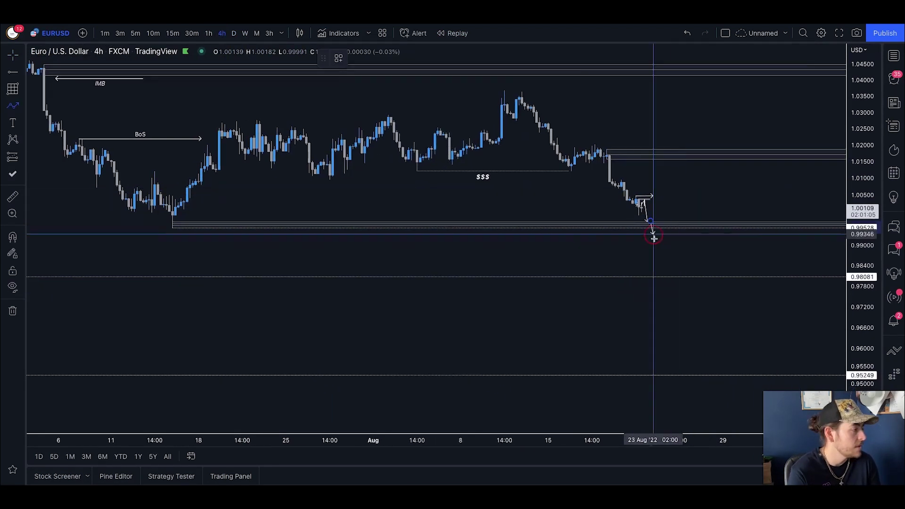
pyautogui.click(656, 241)
pyautogui.click(658, 223)
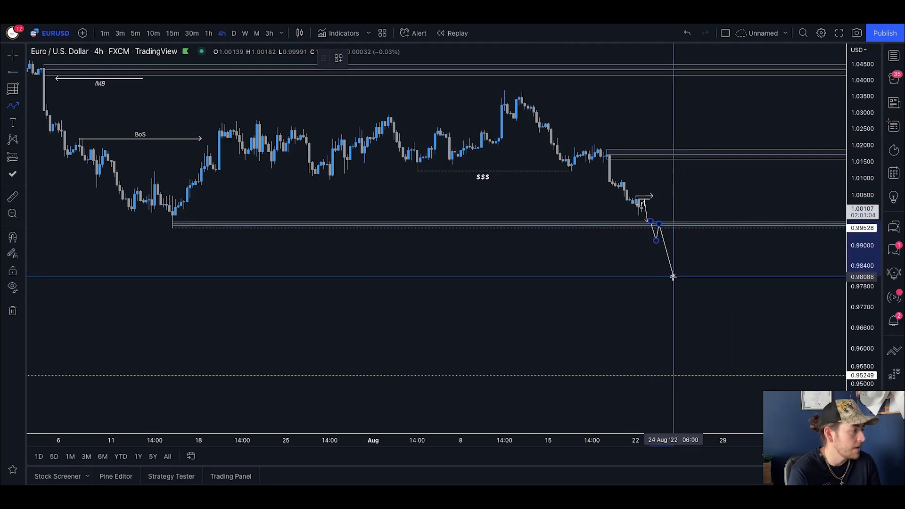
pyautogui.click(675, 272)
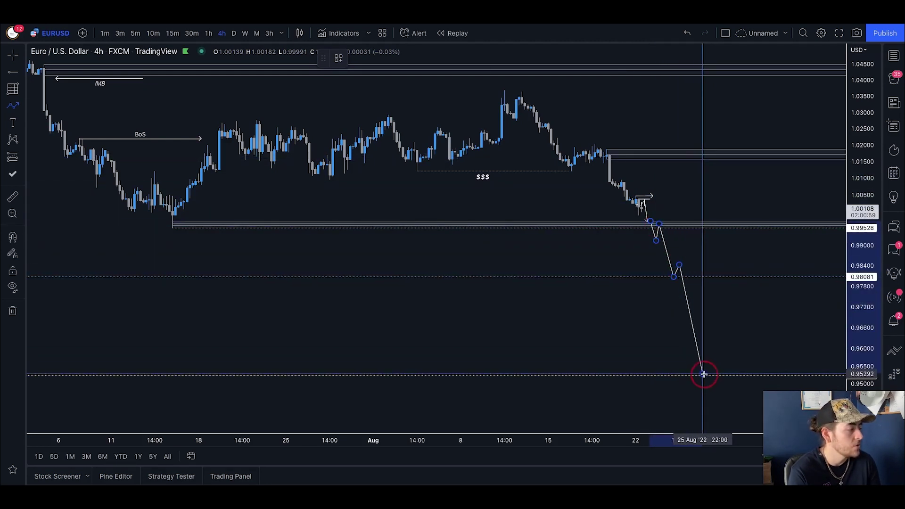
pyautogui.doubleClick(703, 375)
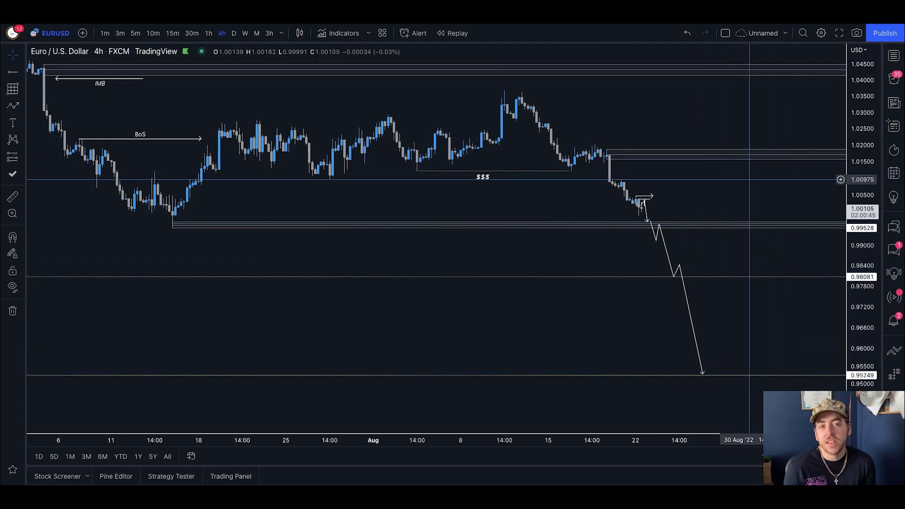